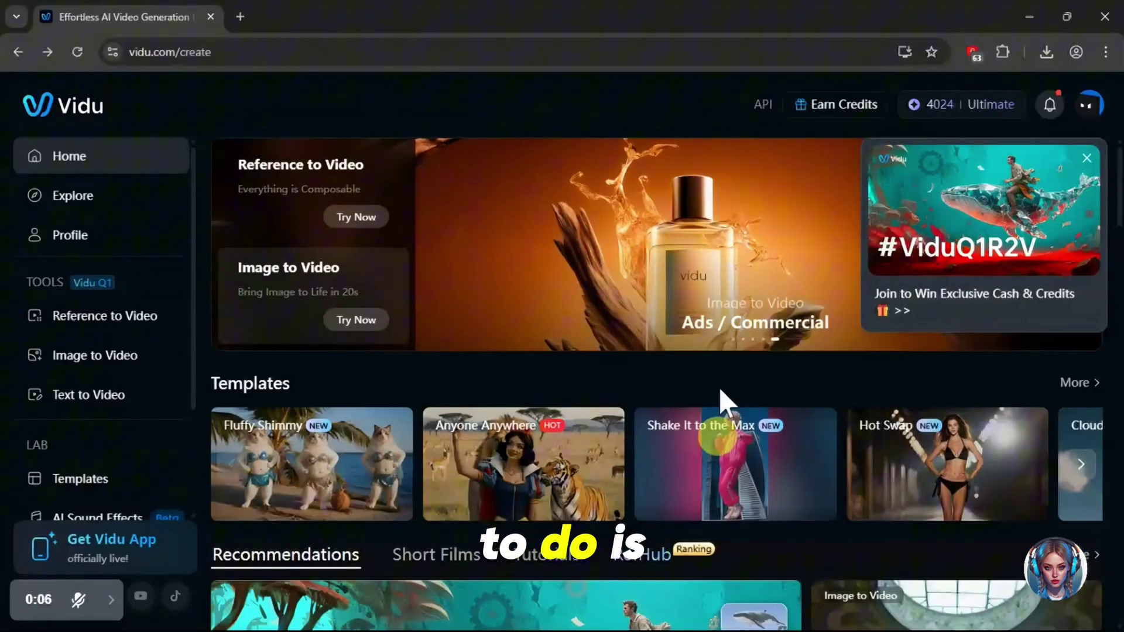
Scroll through the Vidu home page to browse the tools
{"action": "left_click_drag", "start_coordinate": [1117, 181], "coordinate": [1118, 240]}
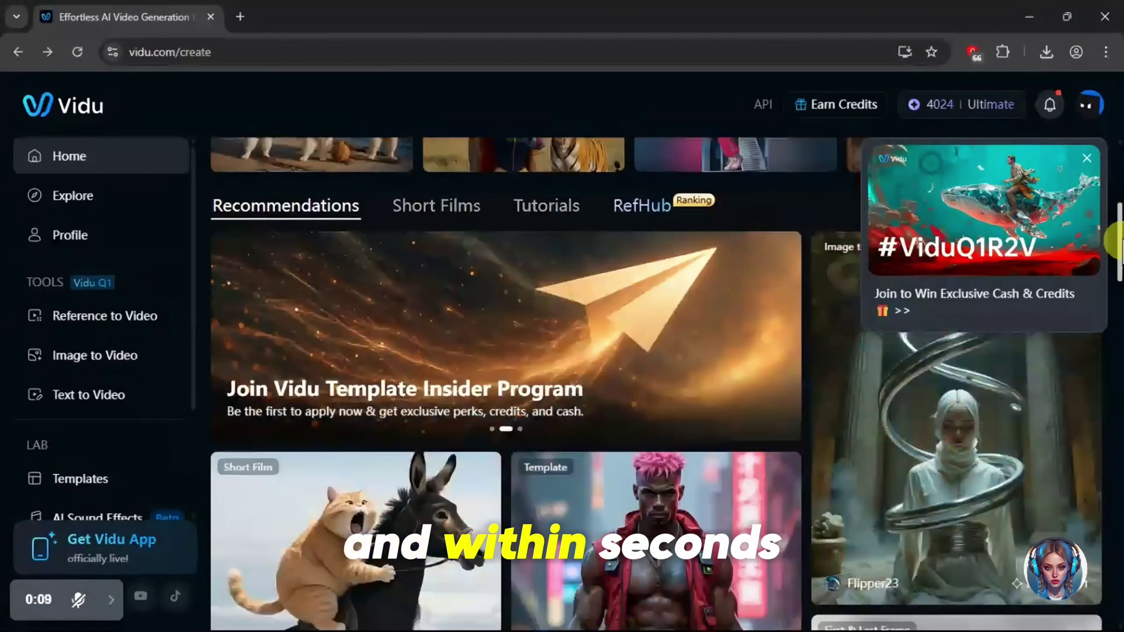
{"action": "scroll", "coordinate": [1114, 213], "scroll_direction": "up", "scroll_amount": 6}
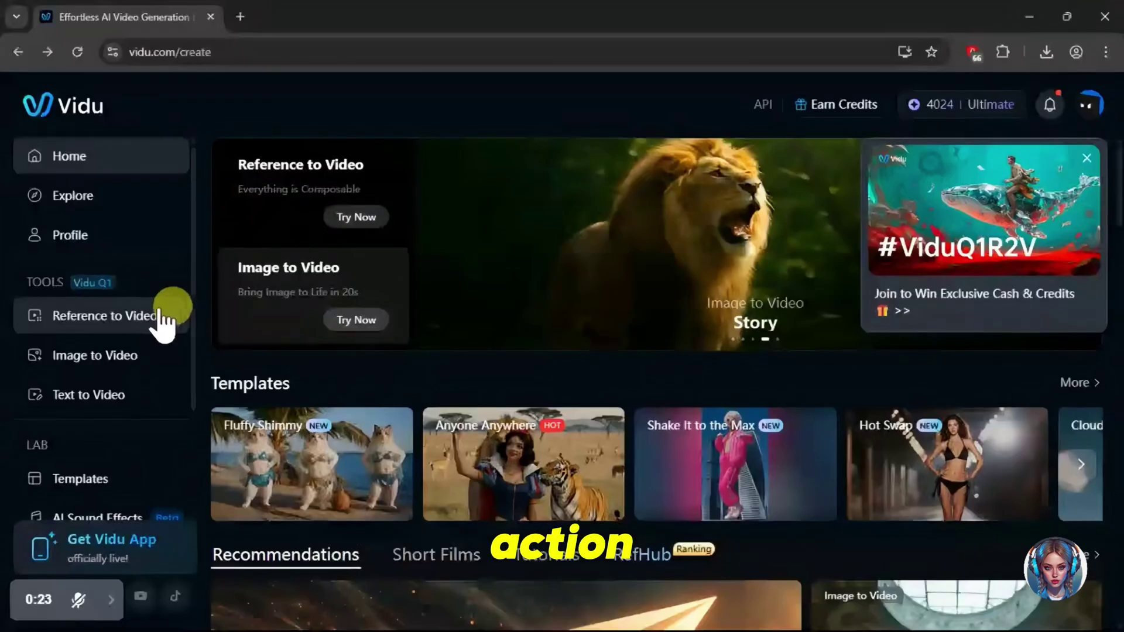
On Reference to Video, upload the boy portrait, fairy-lit room and DO NOT READ book as references
{"action": "left_click", "coordinate": [164, 311]}
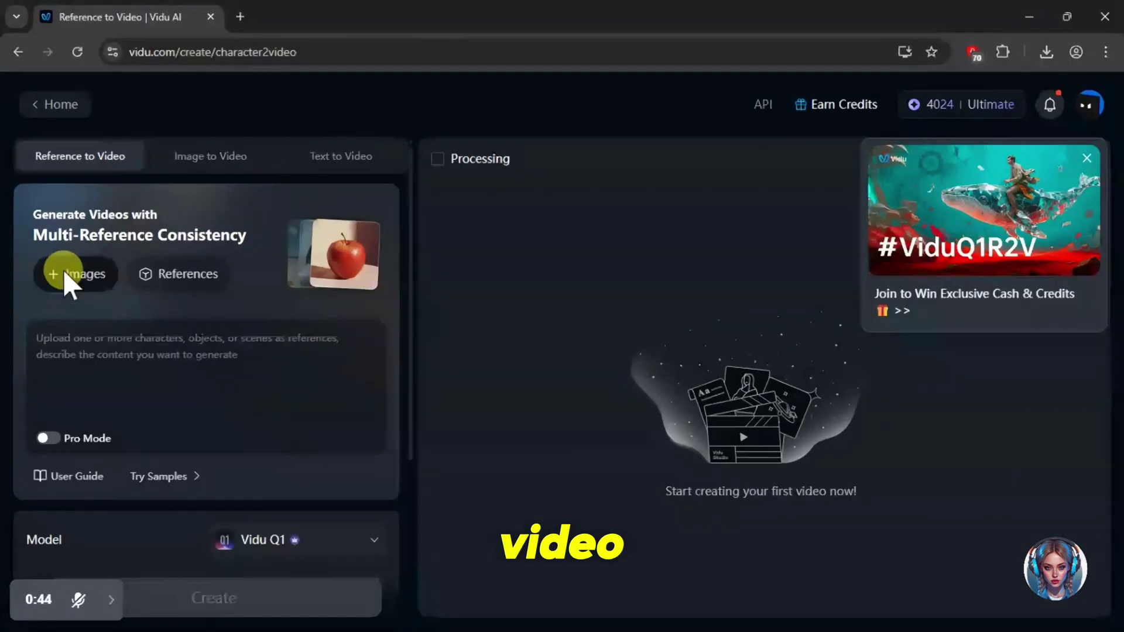
{"action": "left_click", "coordinate": [66, 275]}
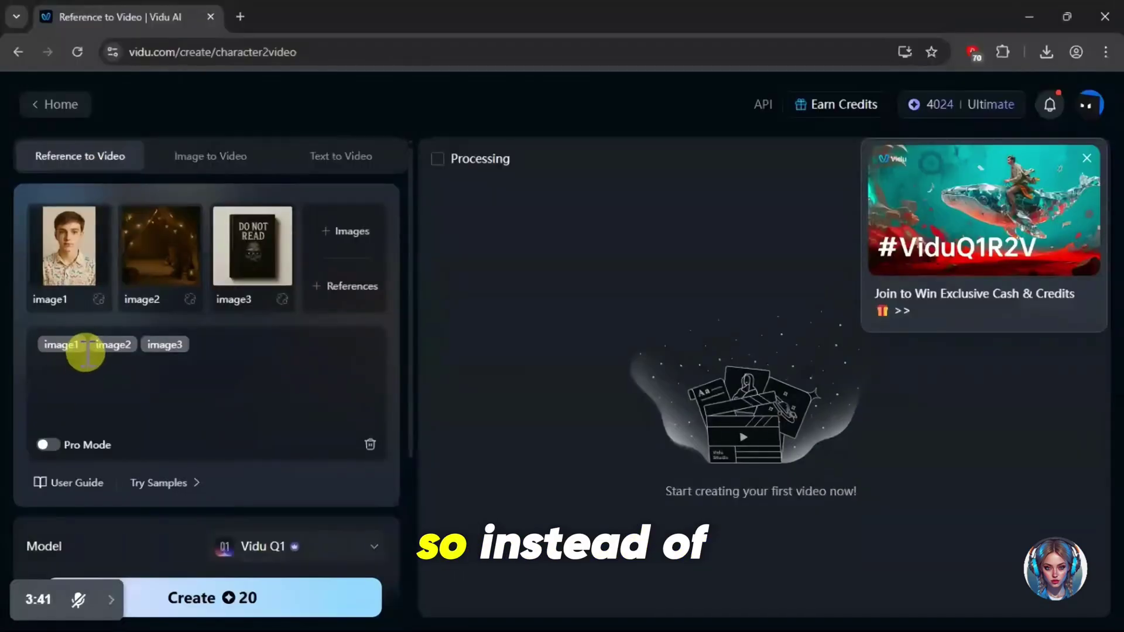
Write the prompt 'image1 is sitting on the bed in image2 and reading a book in image3 with mysterious expressions'
{"action": "left_click", "coordinate": [85, 351]}
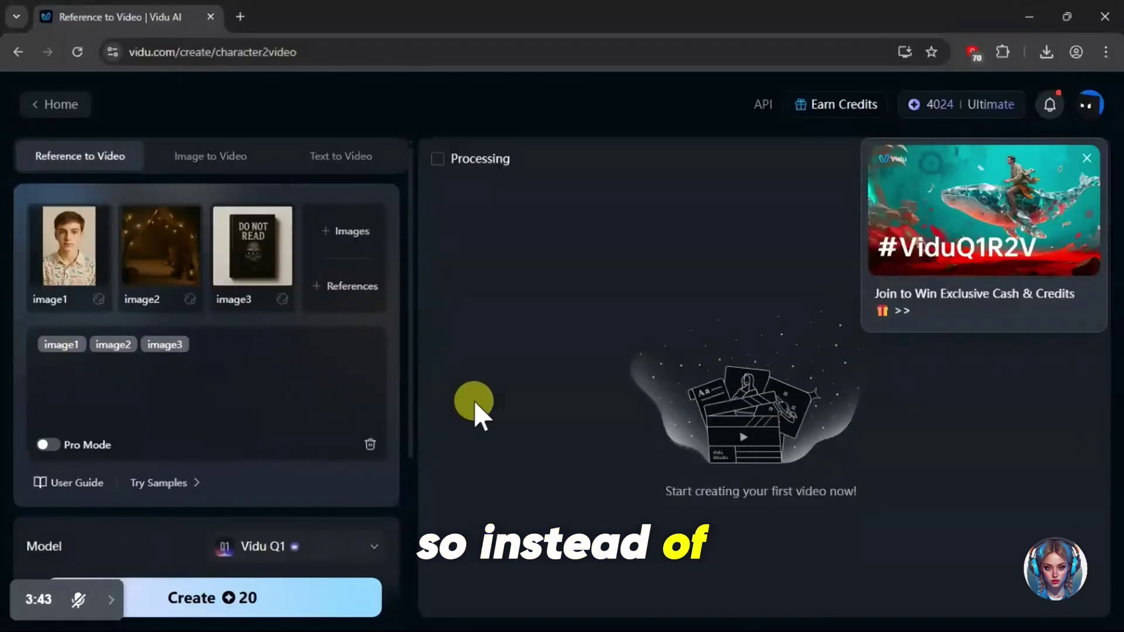
{"action": "type", "text": "is sitting on the bed in im"}
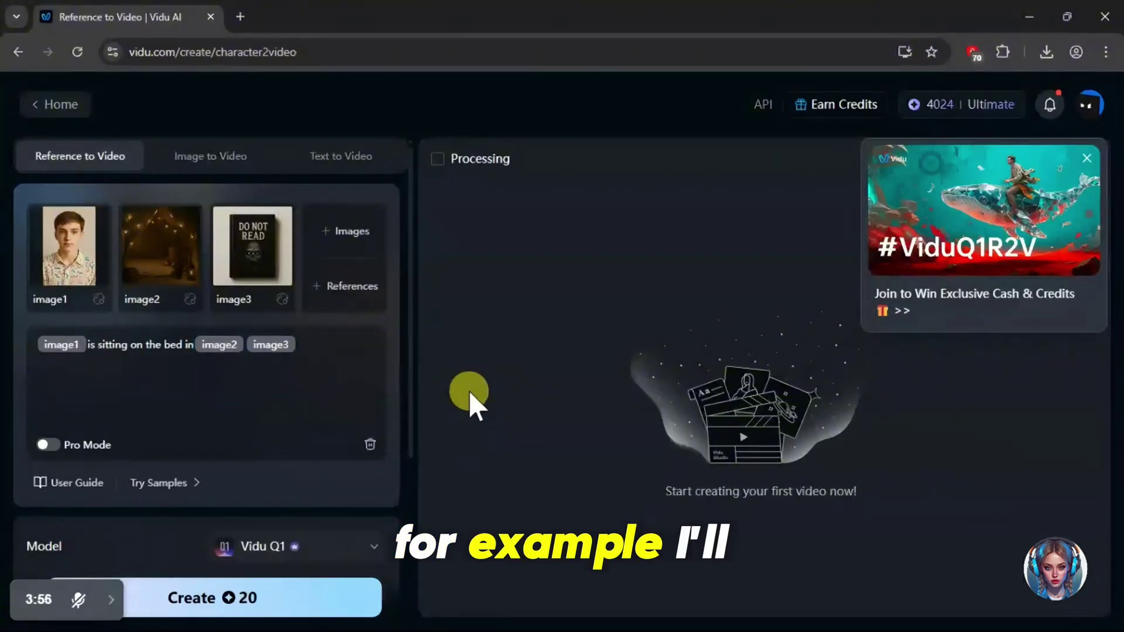
{"action": "type", "text": "age2 and reading a book in"}
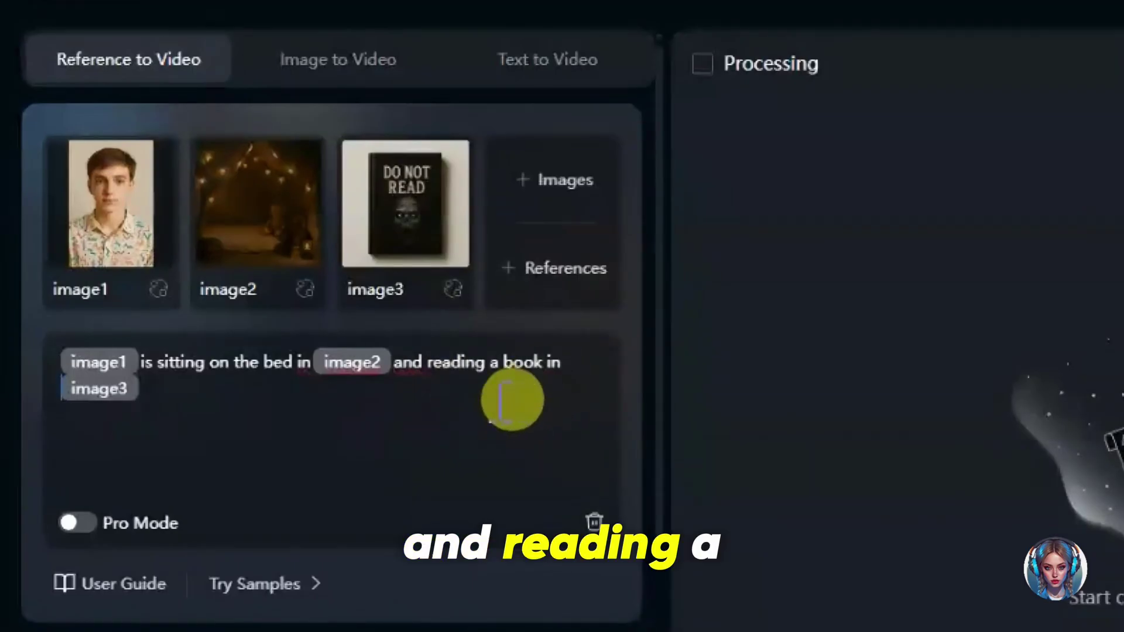
{"action": "left_click", "coordinate": [500, 397]}
{"action": "type", "text": "with mysterious ex"}
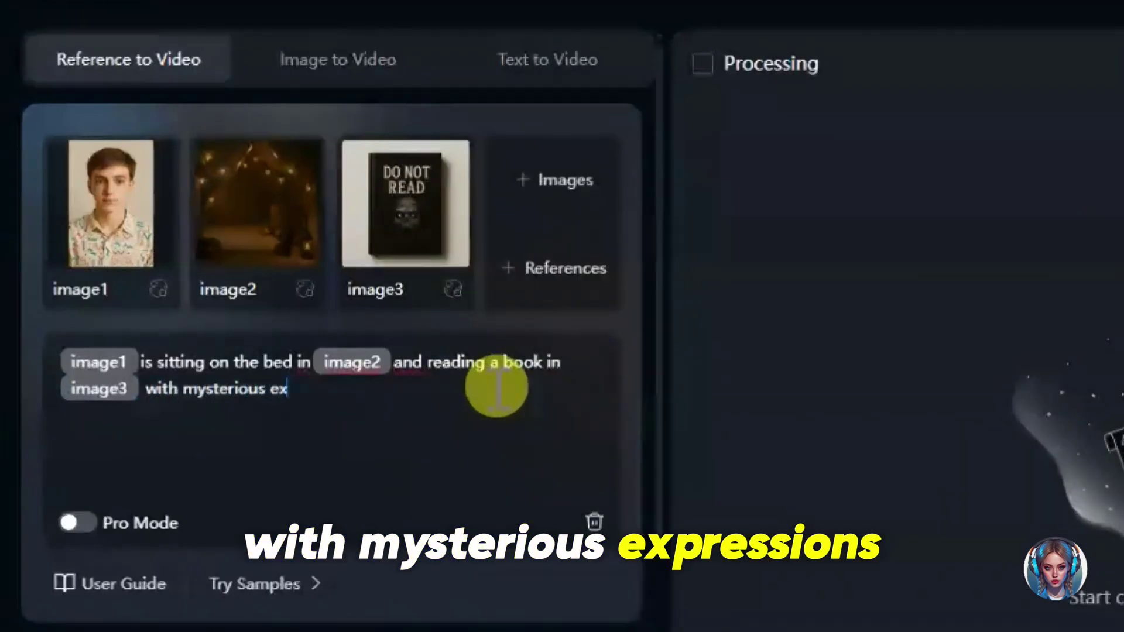
{"action": "type", "text": "pressions"}
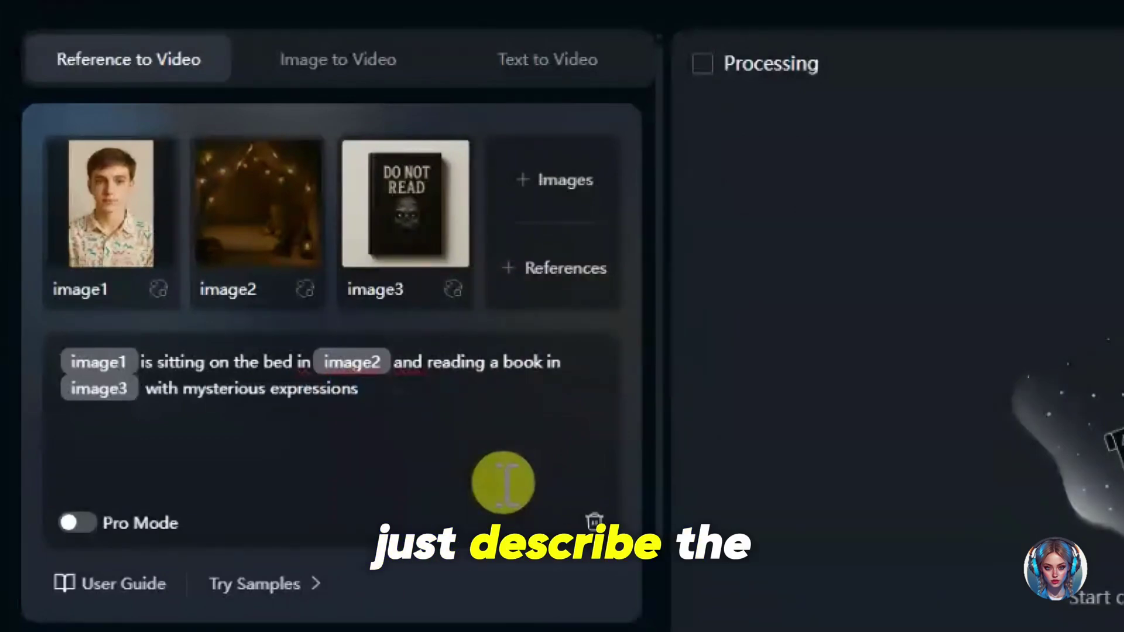
Keep Vidu Q1, 5s, 1080p, Auto movement and 16:9, and set the amount to 3 videos
{"action": "scroll", "coordinate": [664, 502], "scroll_direction": "down", "scroll_amount": 4}
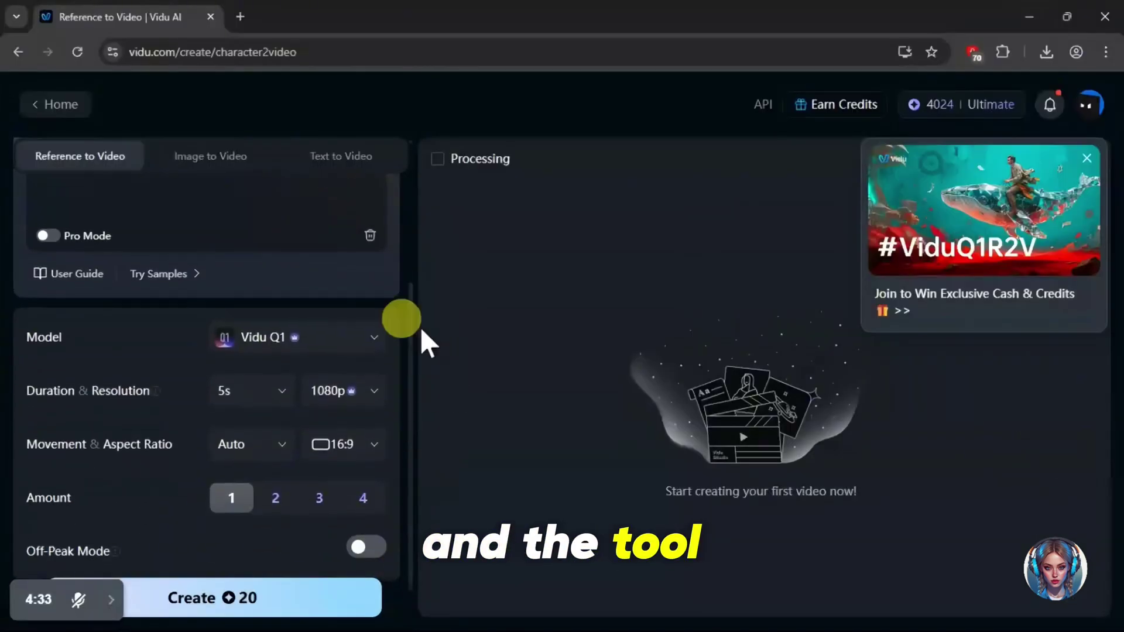
{"action": "left_click", "coordinate": [325, 341]}
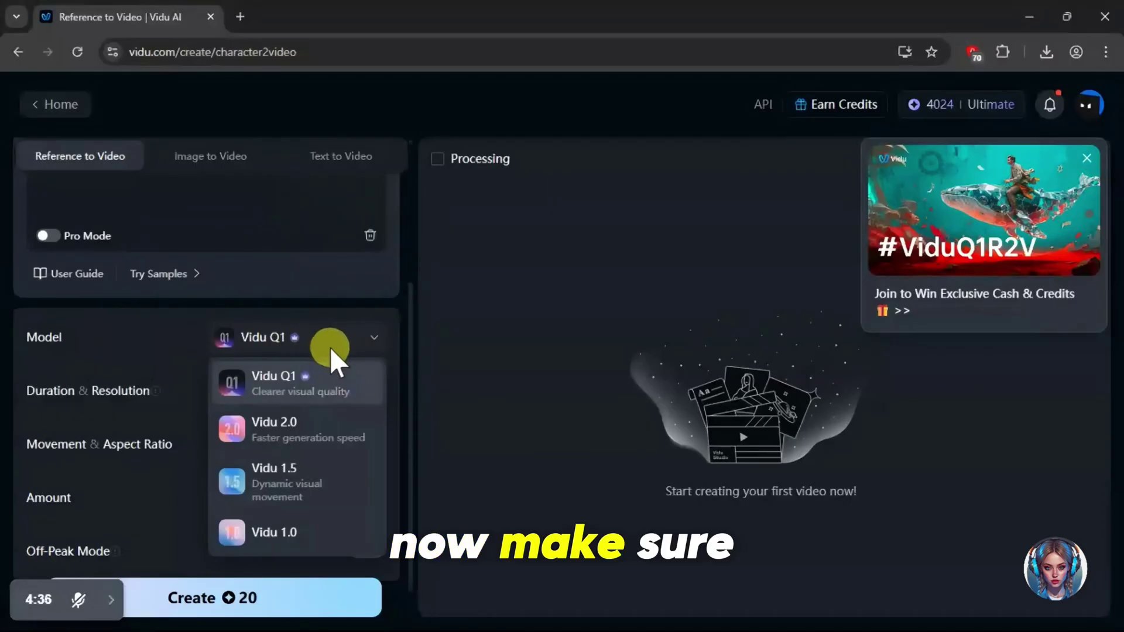
{"action": "left_click", "coordinate": [337, 391]}
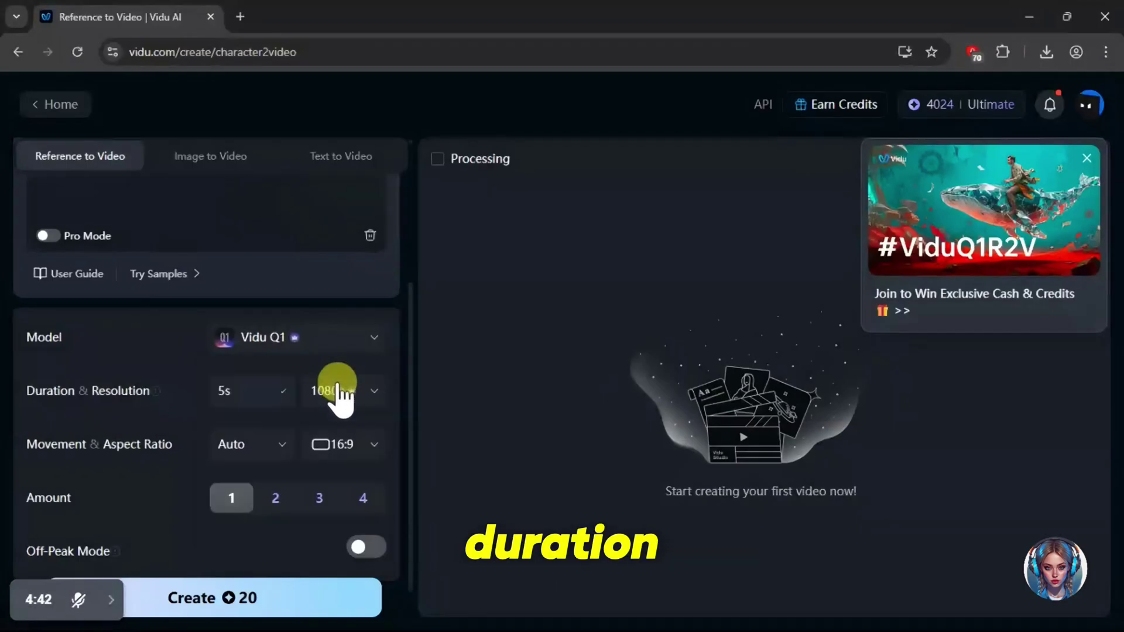
{"action": "left_click", "coordinate": [275, 396]}
{"action": "left_click", "coordinate": [536, 402]}
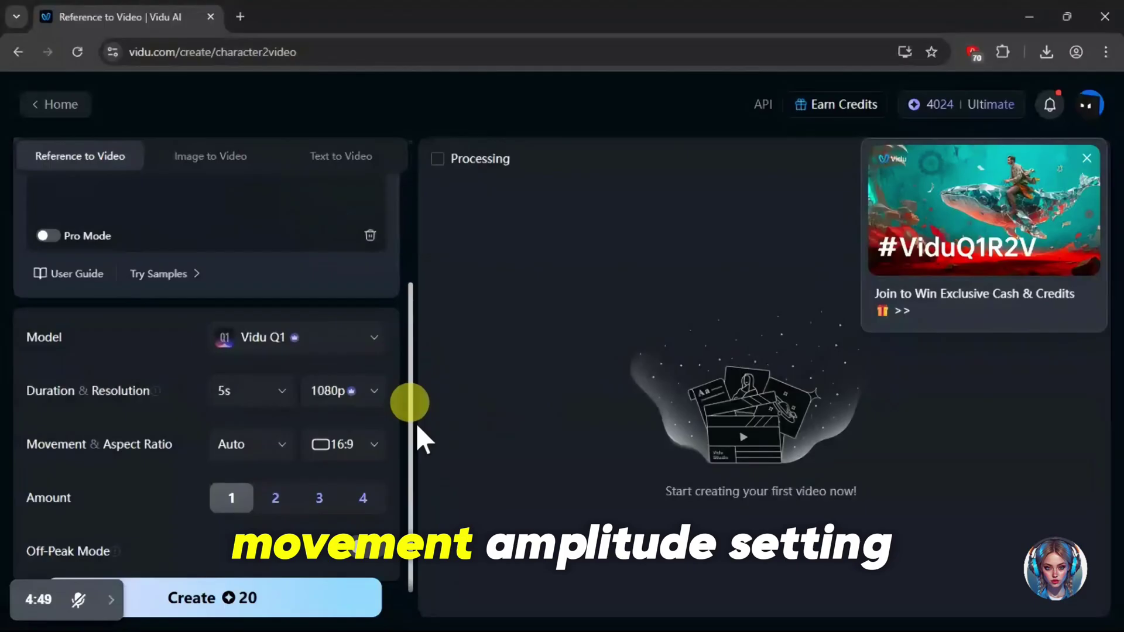
{"action": "scroll", "coordinate": [411, 468], "scroll_direction": "down", "scroll_amount": 1}
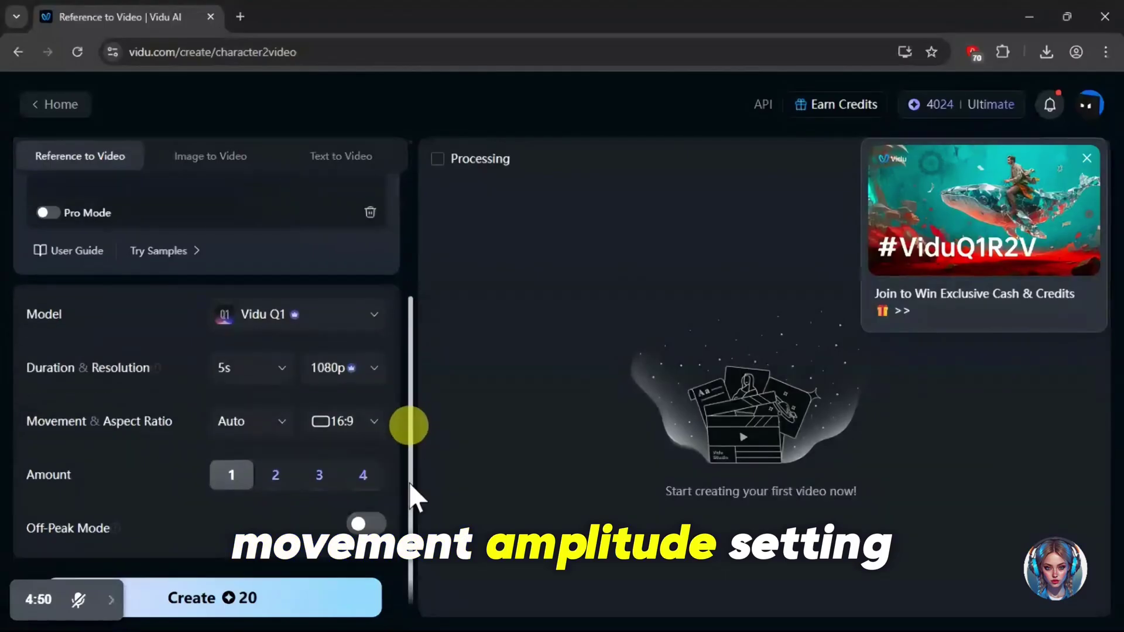
{"action": "left_click", "coordinate": [264, 424]}
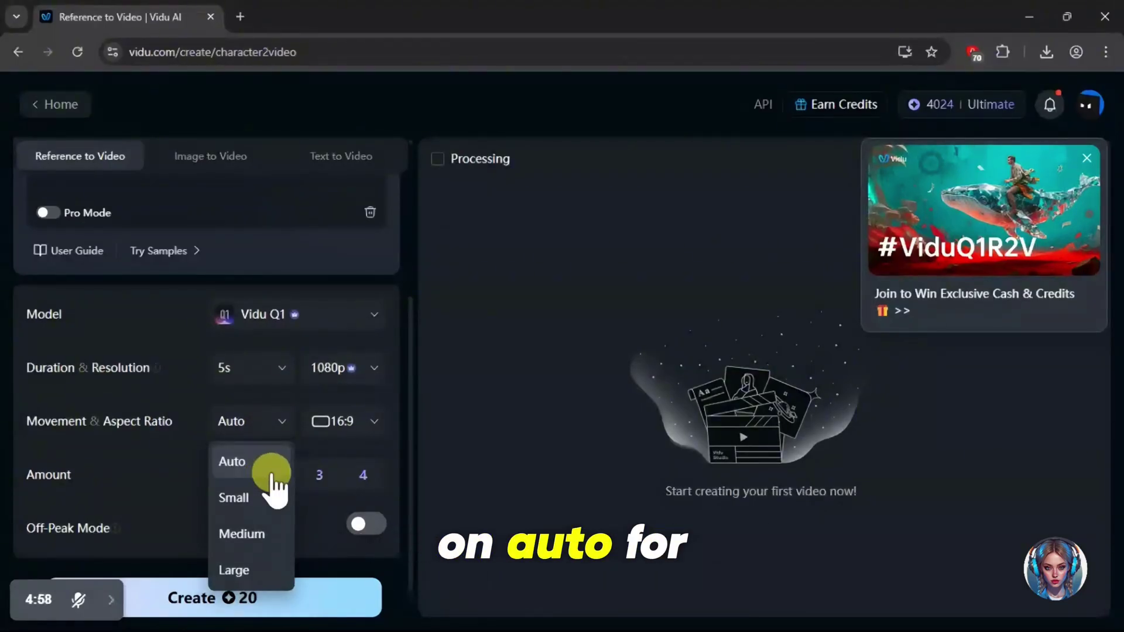
{"action": "left_click", "coordinate": [353, 422]}
{"action": "left_click", "coordinate": [181, 482]}
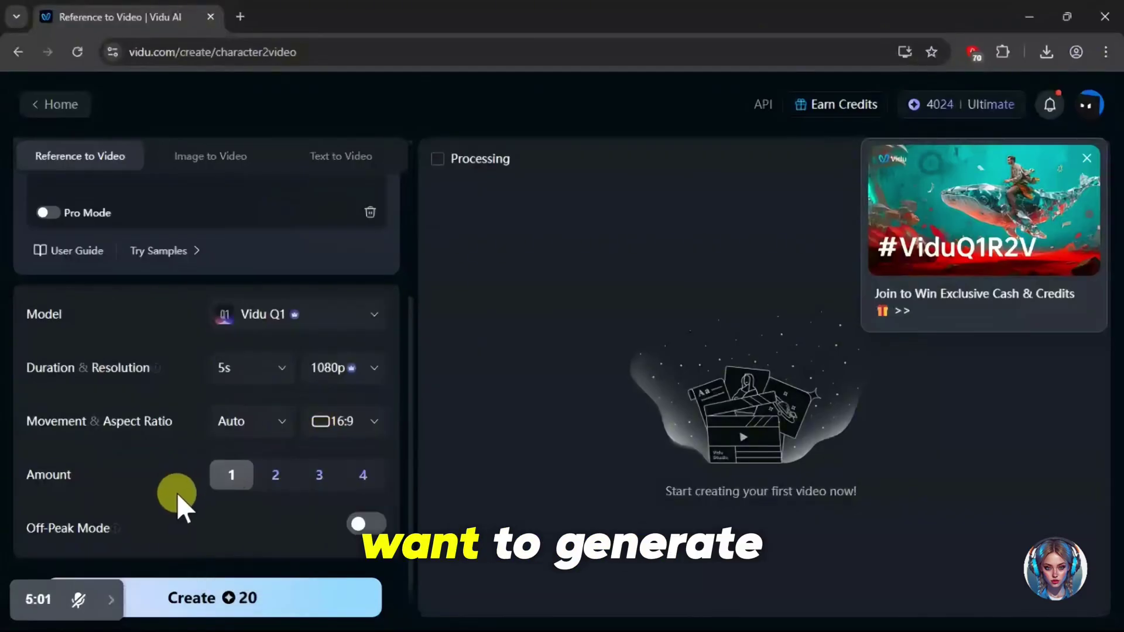
{"action": "left_click", "coordinate": [319, 476]}
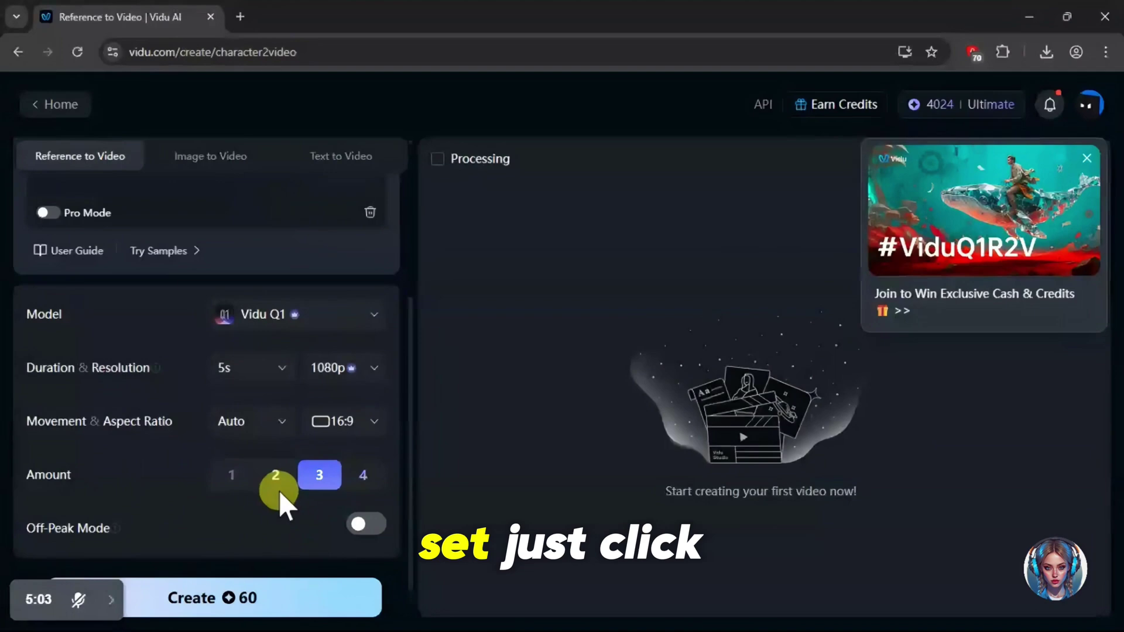
Generate the three book-reading clips, dismiss the promo popup, and download a clip without watermark
{"action": "left_click", "coordinate": [300, 598]}
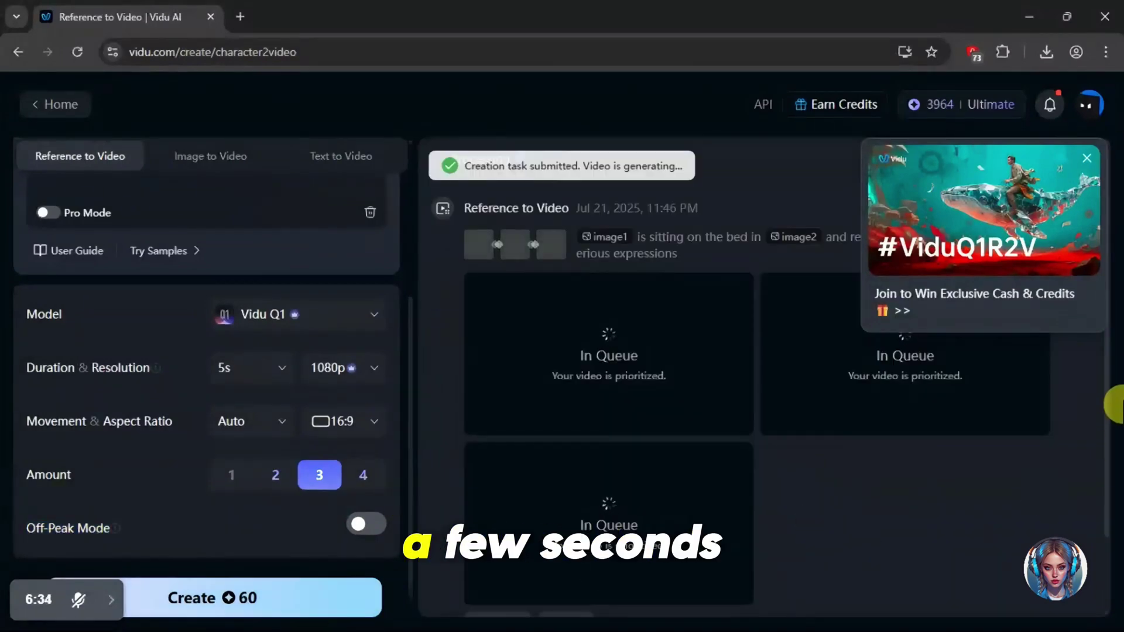
{"action": "left_click", "coordinate": [1086, 158]}
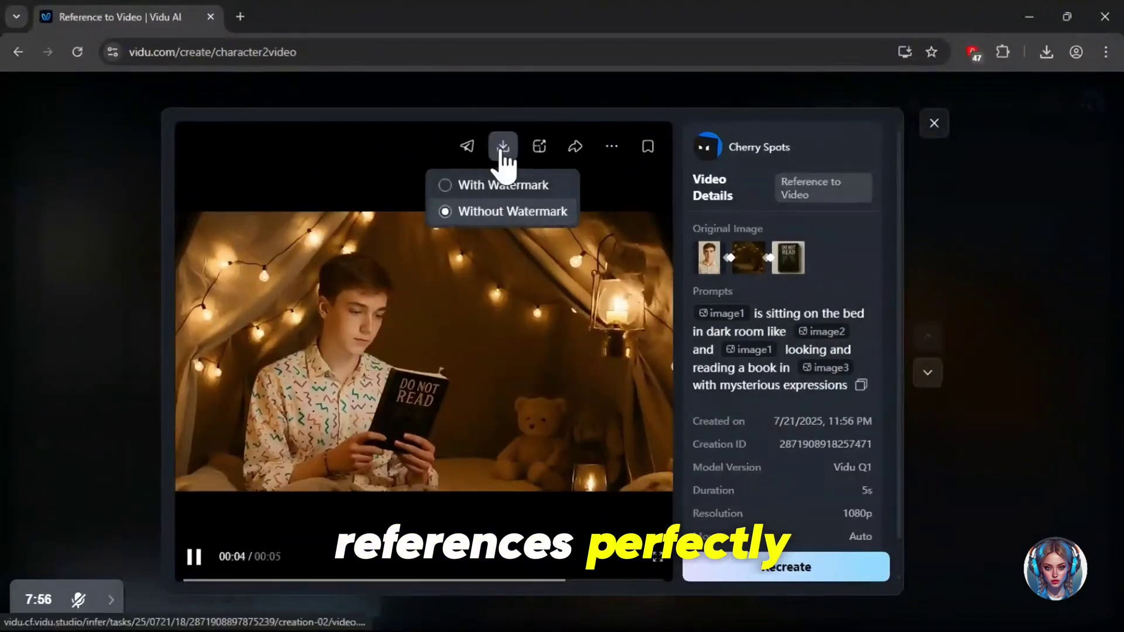
{"action": "left_click", "coordinate": [502, 147]}
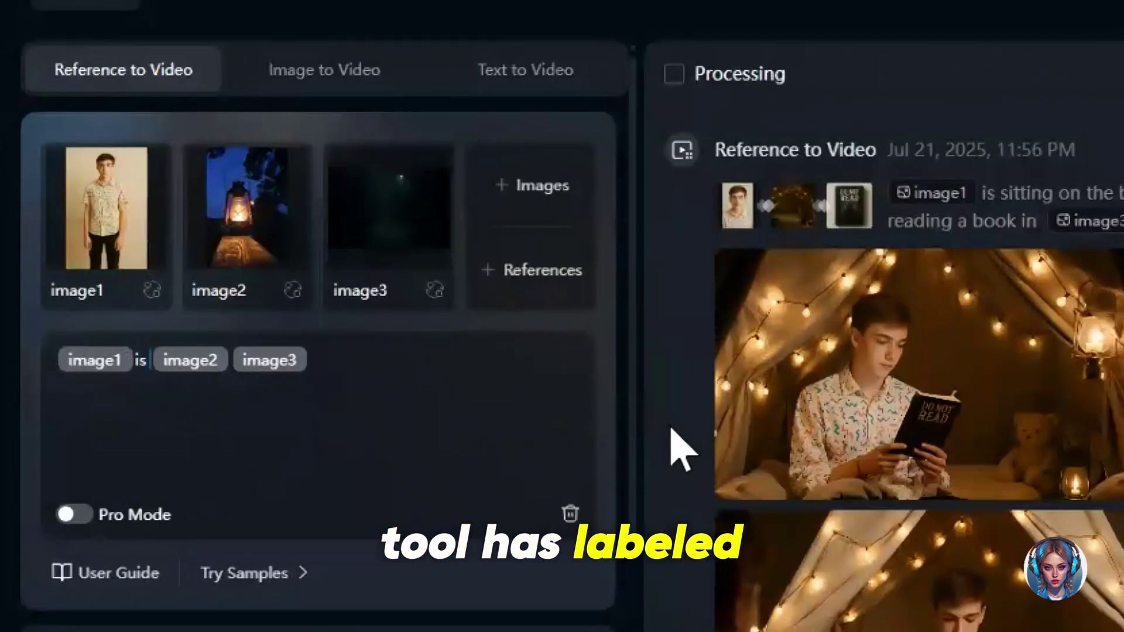
Finish the prompt with image1 holding the image2 lamp walking in a dark night, then generate
{"action": "type", "text": "holdin"}
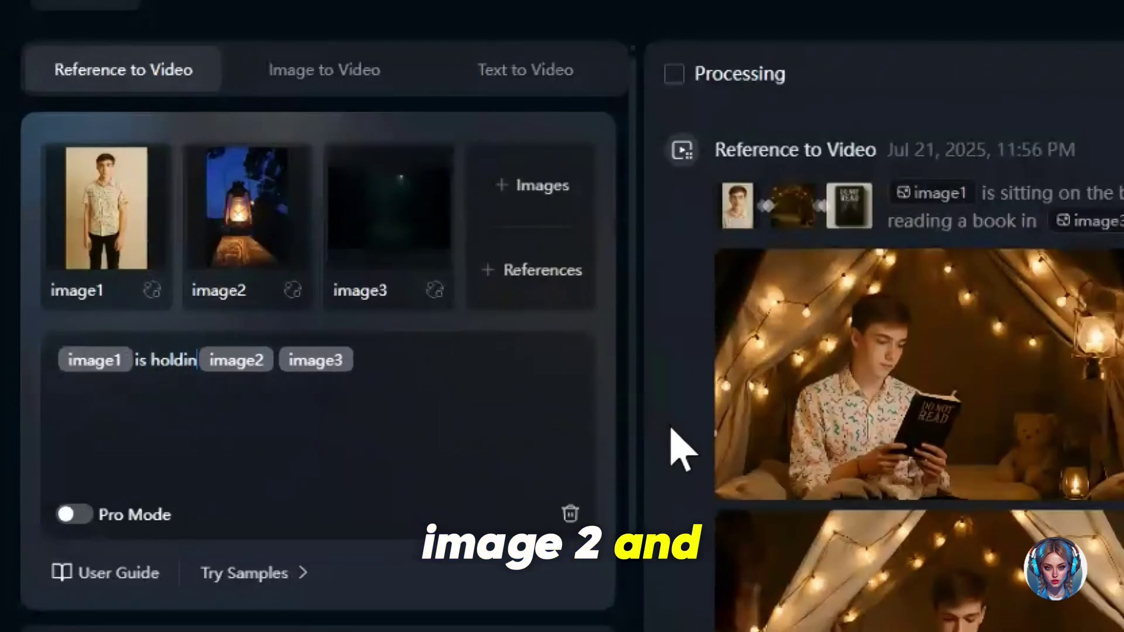
{"action": "type", "text": "g a lamo"}
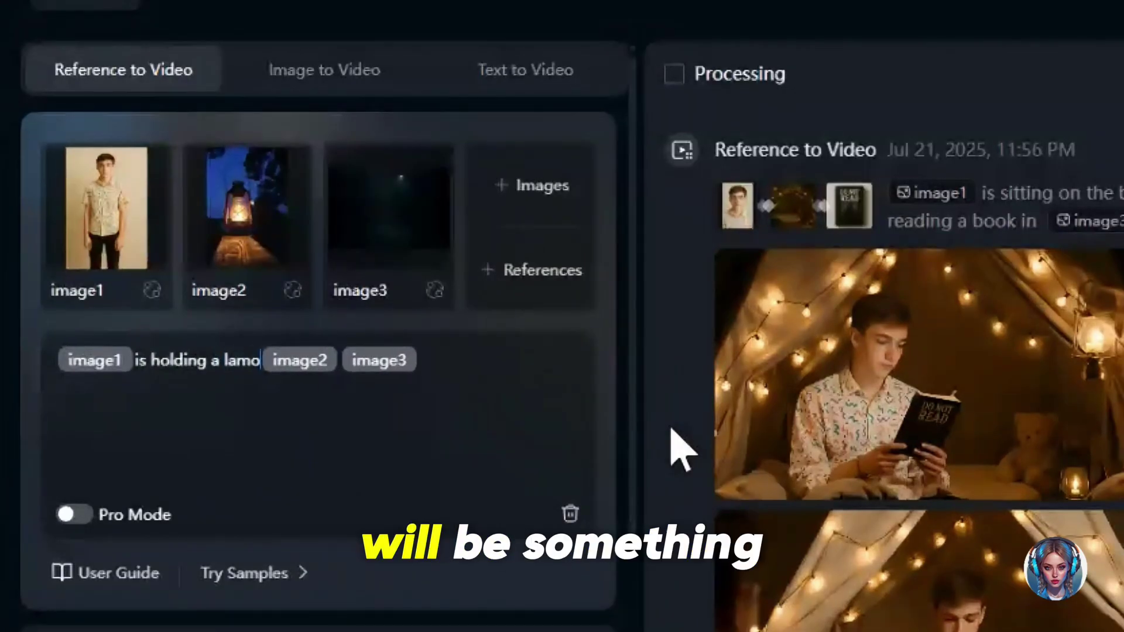
{"action": "type", "text": "p"}
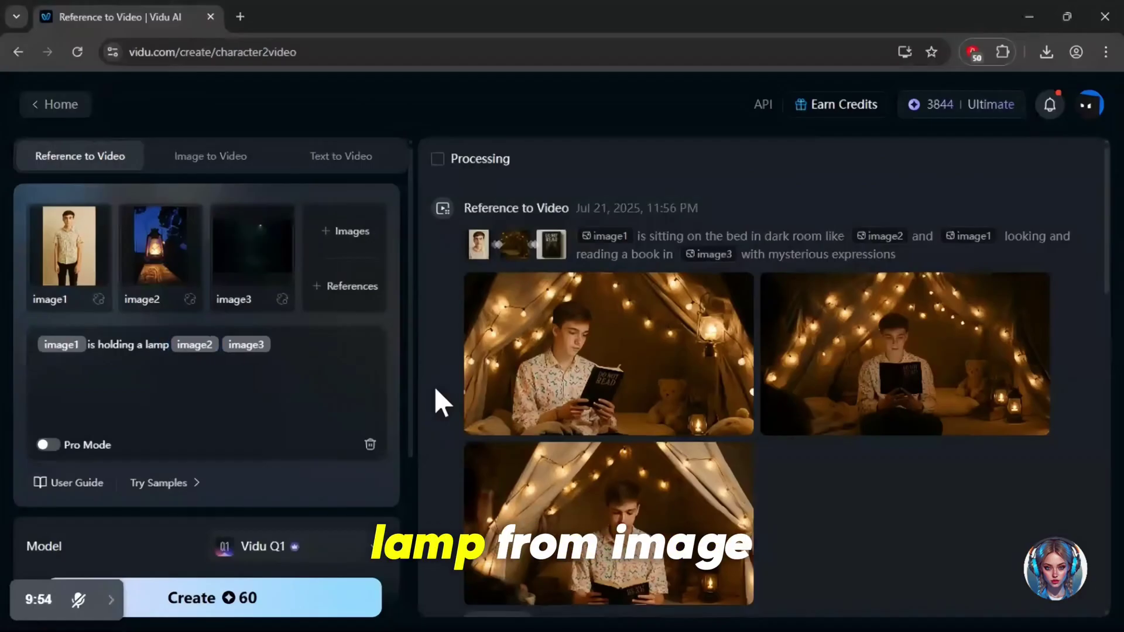
{"action": "key", "text": "Right"}
{"action": "type", "text": "and walking on "}
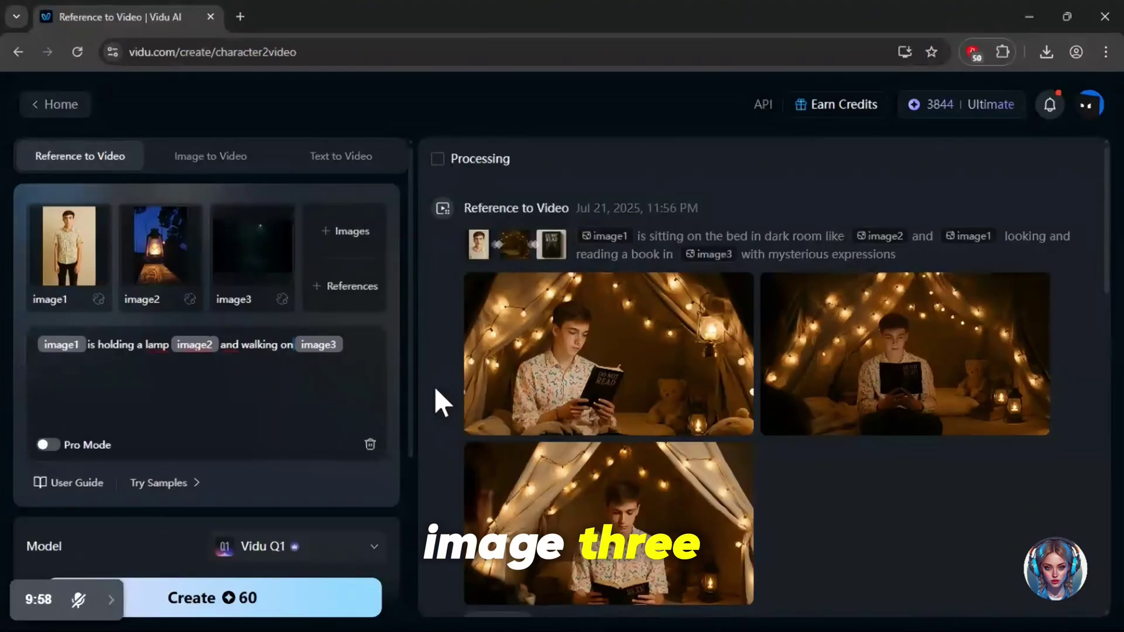
{"action": "type", "text": " in a dark night"}
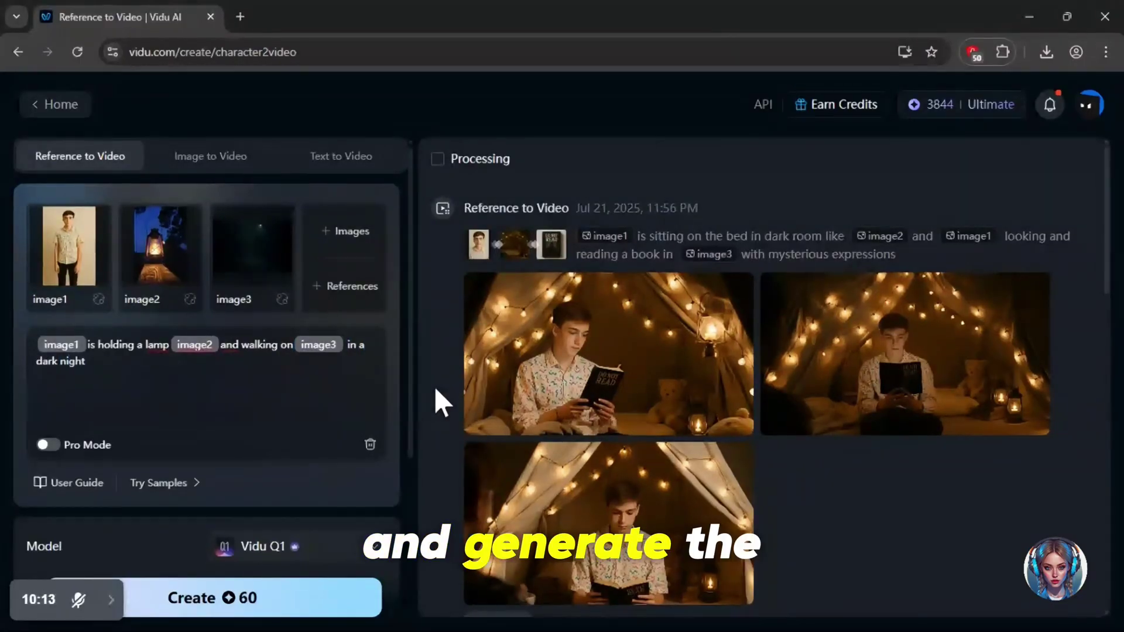
{"action": "scroll", "coordinate": [301, 579], "scroll_direction": "down", "scroll_amount": 4}
{"action": "left_click", "coordinate": [301, 583]}
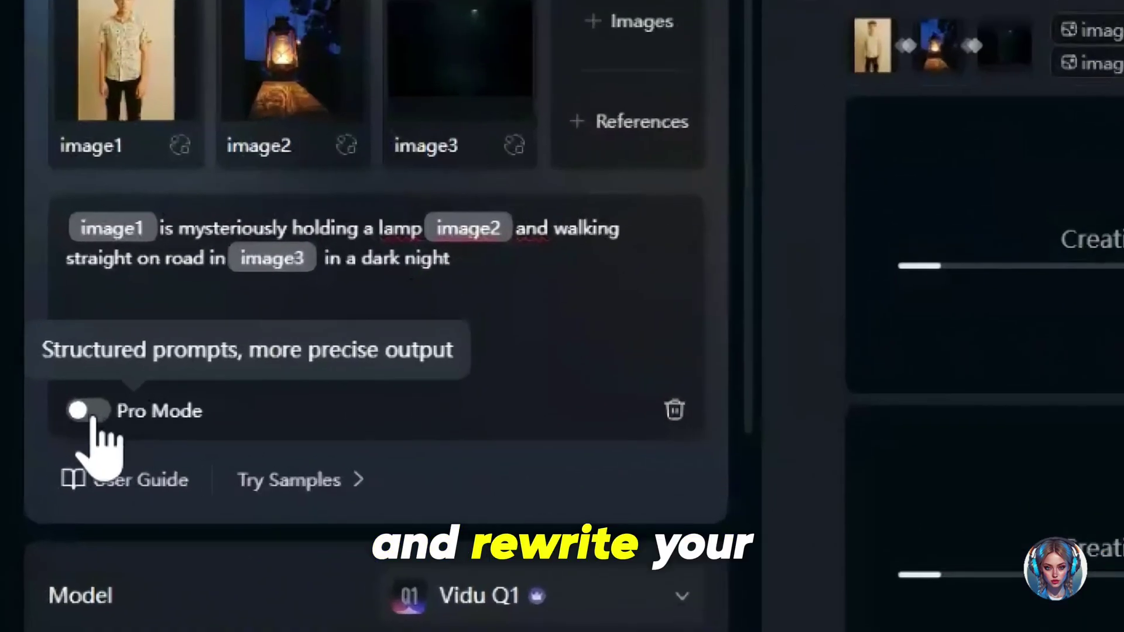
Turn on Pro Mode to expand the road prompt into detailed Subject and Environment text, and review the results
{"action": "left_click", "coordinate": [89, 411]}
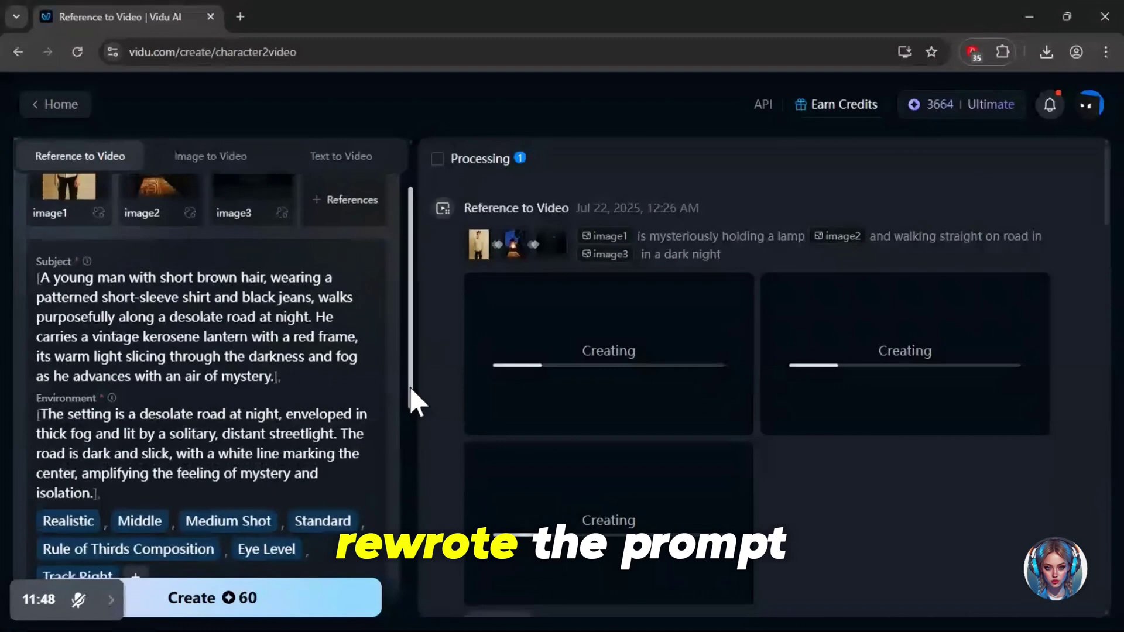
{"action": "left_click_drag", "start_coordinate": [409, 389], "coordinate": [432, 526]}
{"action": "scroll", "coordinate": [436, 550], "scroll_direction": "down", "scroll_amount": 1}
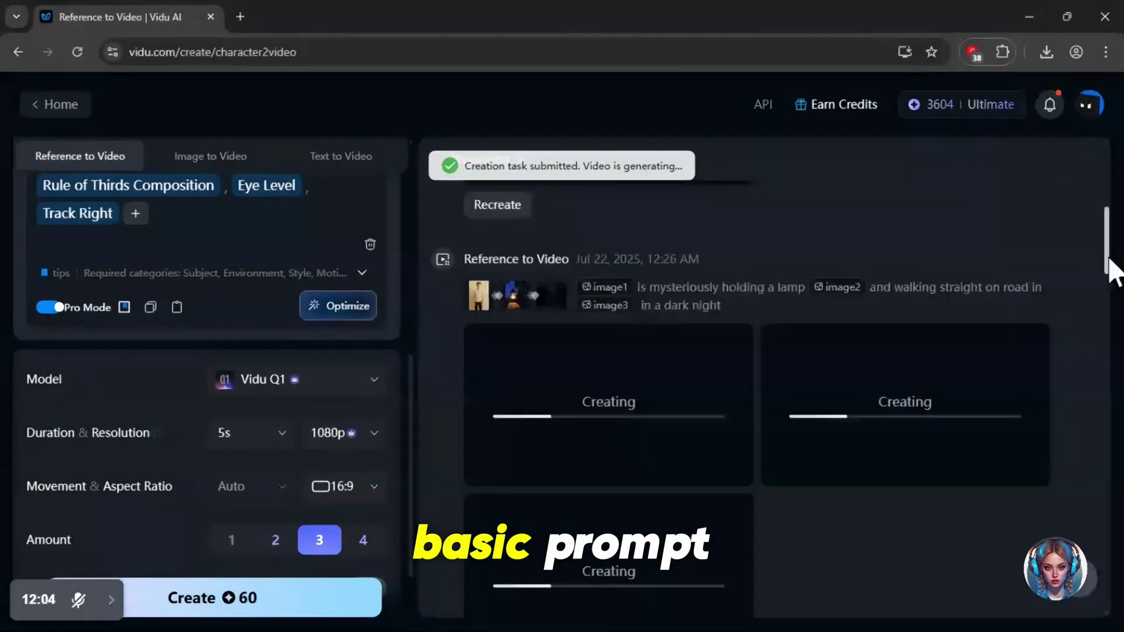
{"action": "scroll", "coordinate": [1111, 282], "scroll_direction": "down", "scroll_amount": 2}
{"action": "scroll", "coordinate": [1110, 282], "scroll_direction": "up", "scroll_amount": 1}
{"action": "scroll", "coordinate": [1107, 268], "scroll_direction": "up", "scroll_amount": 1}
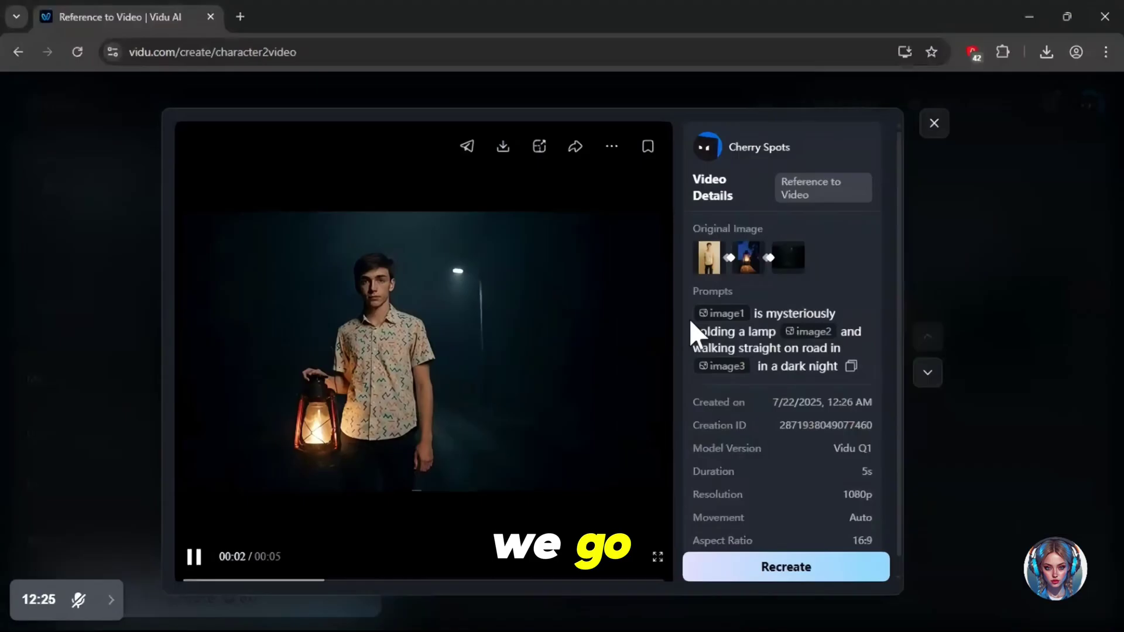
Step to the next lantern road clip, then open the first new Pro Mode clip
{"action": "left_click", "coordinate": [934, 380]}
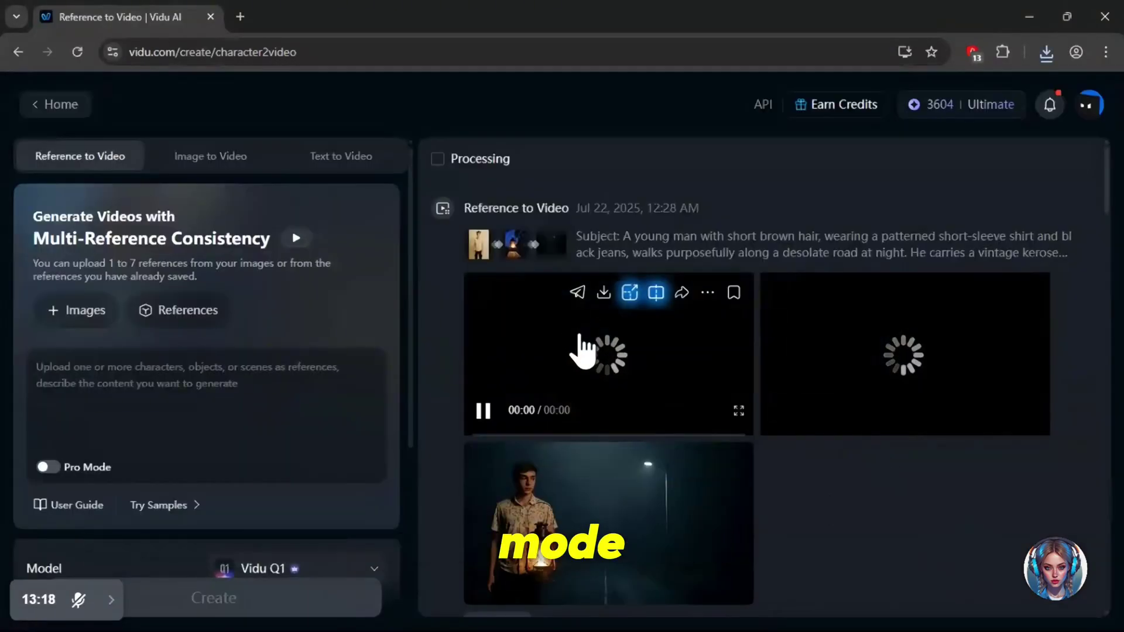
{"action": "left_click", "coordinate": [580, 345]}
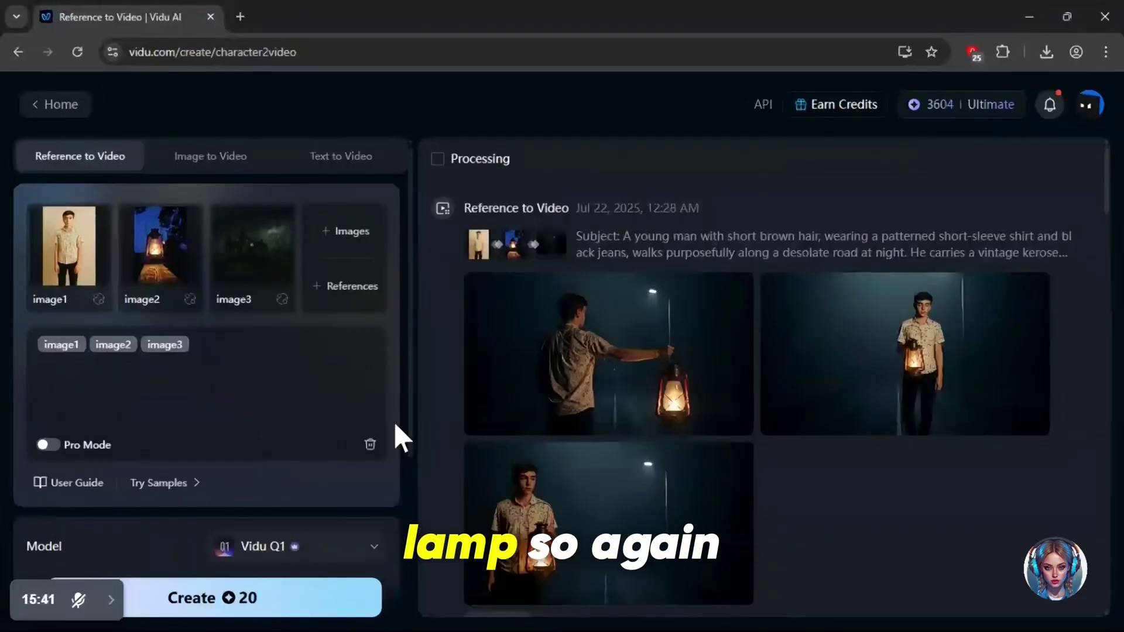
Enter the boy-approaching-the-haunted-house prompt, optimize it with Pro Mode, and generate three clips
{"action": "type", "text": "olding lamp from i"}
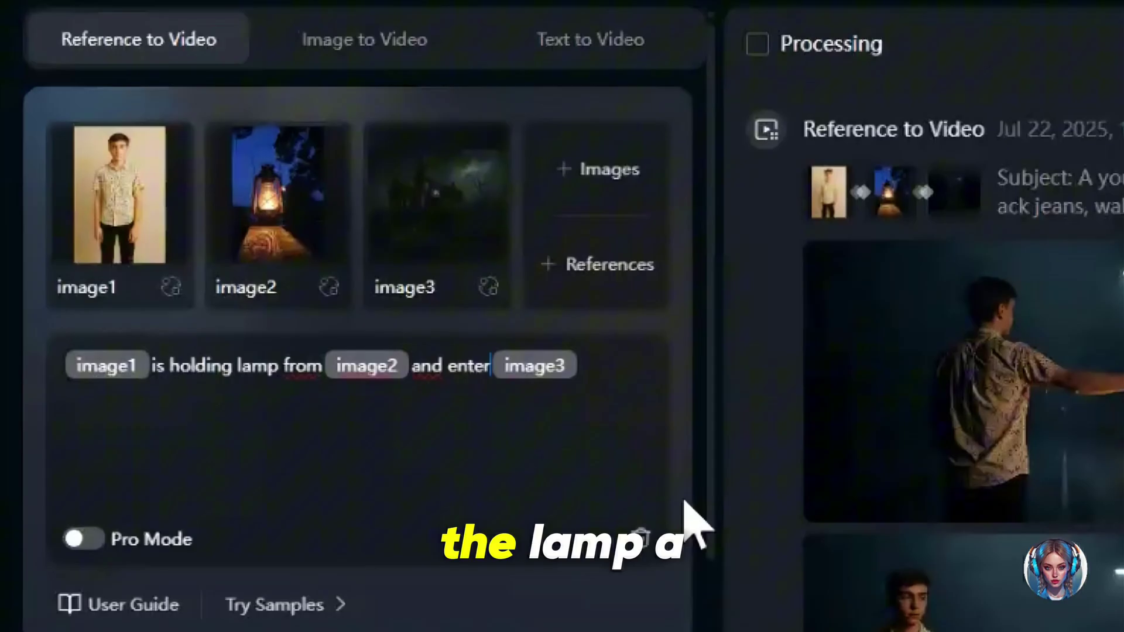
{"action": "type", "text": "towards the house"}
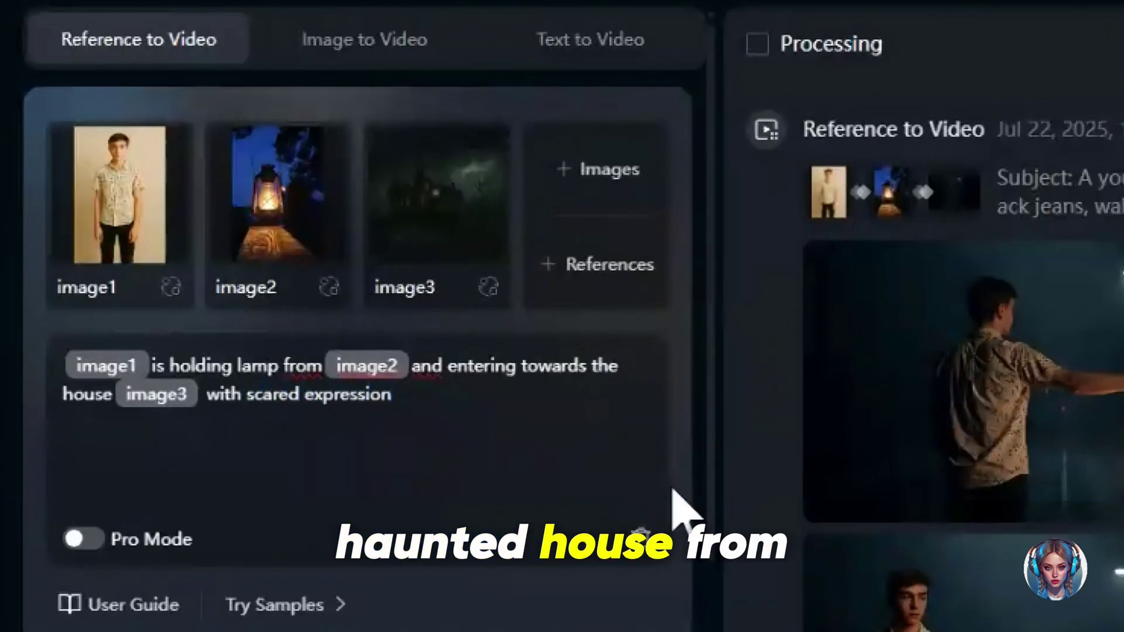
{"action": "left_click", "coordinate": [641, 534]}
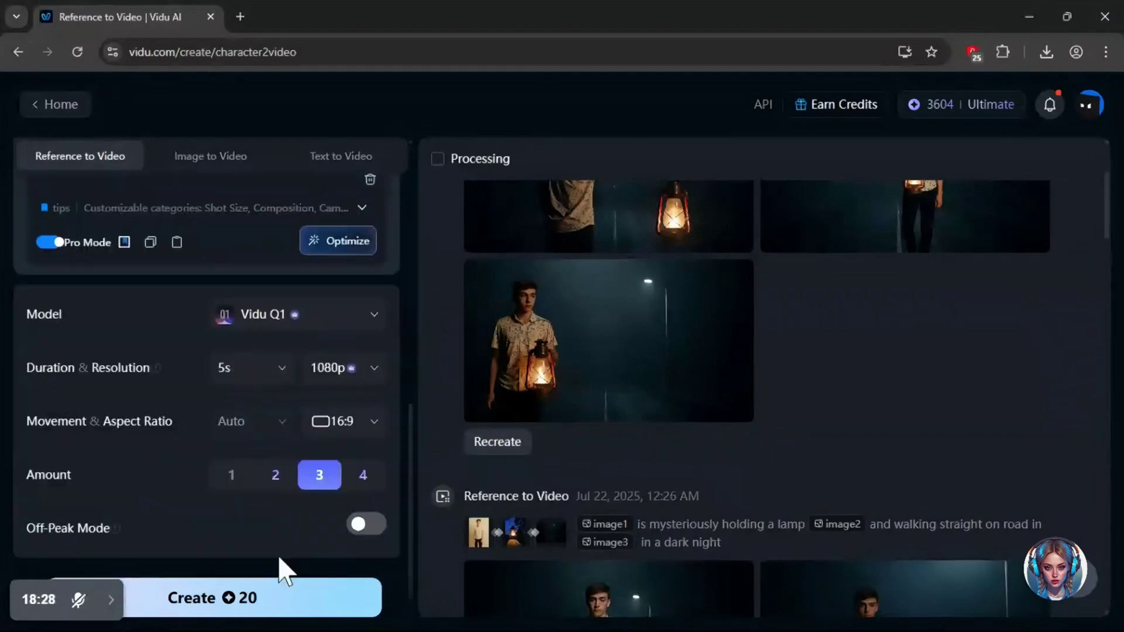
{"action": "left_click", "coordinate": [274, 595]}
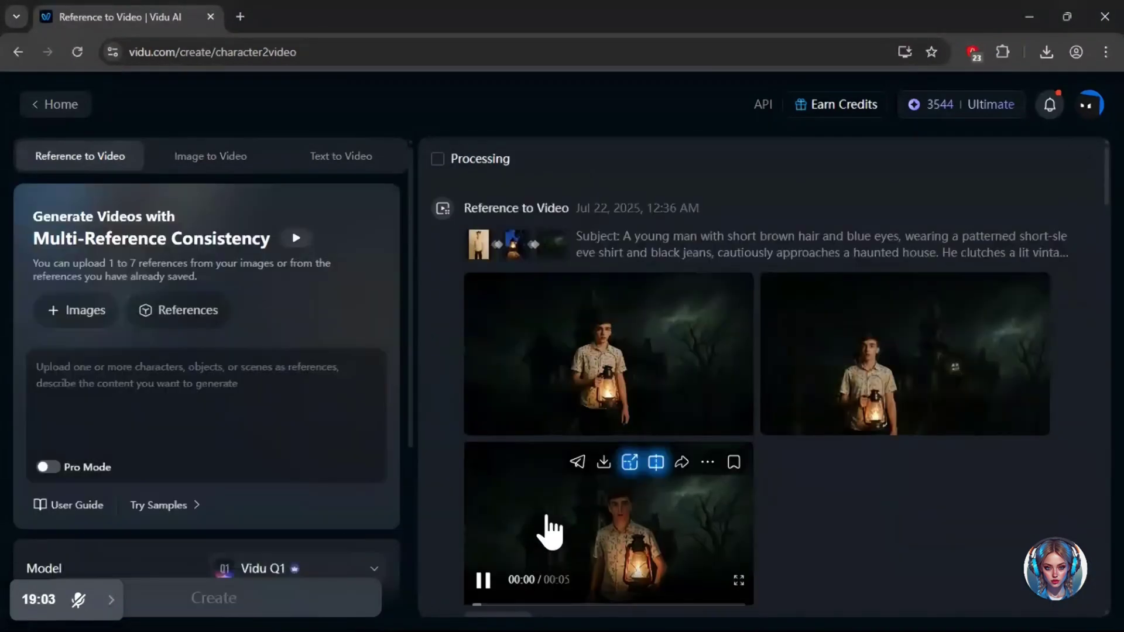
Download the finished haunted-house clip without watermark and reload its prompt with Recreate
{"action": "left_click", "coordinate": [547, 529]}
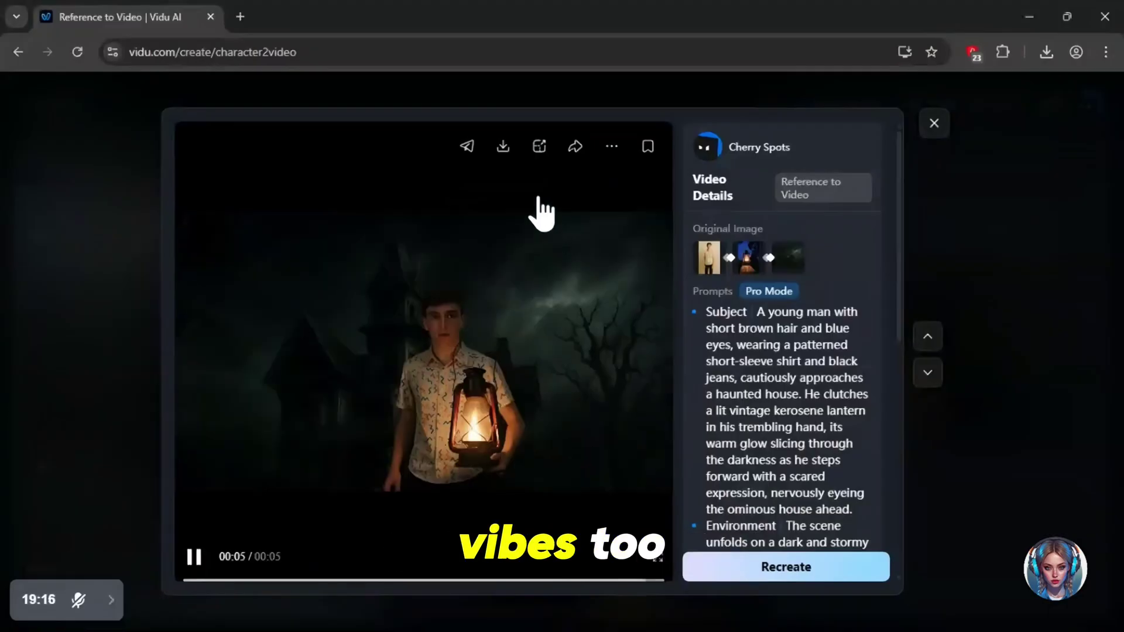
{"action": "left_click", "coordinate": [511, 157]}
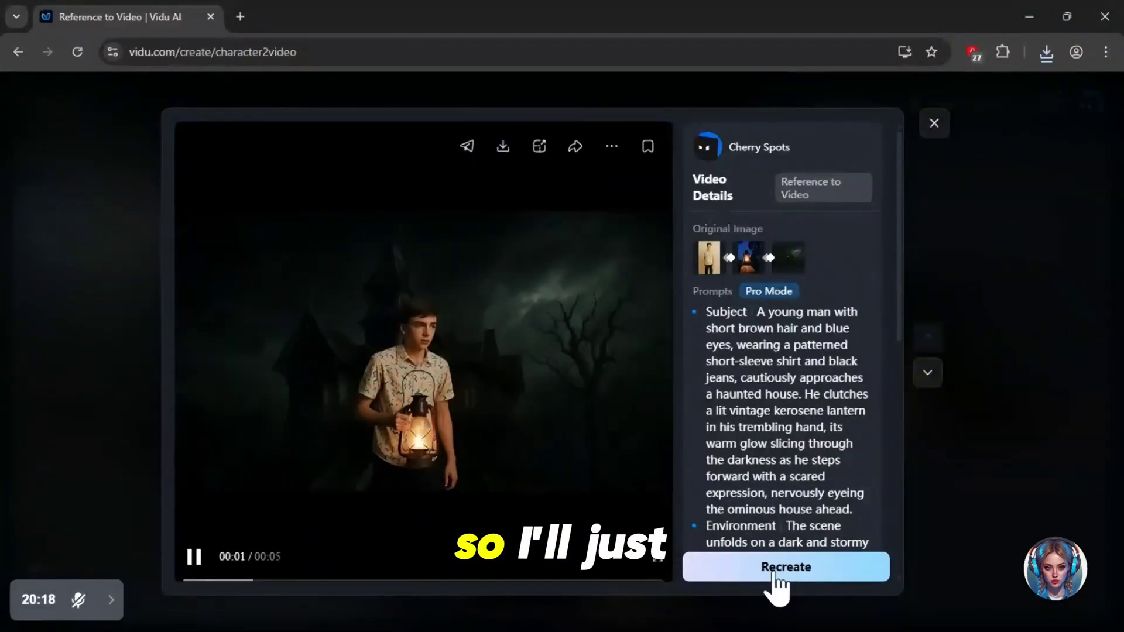
{"action": "left_click", "coordinate": [783, 565]}
Generate plain-prompt clips of the boy entering the house with scared expressions, then view one
{"action": "left_click_drag", "start_coordinate": [414, 338], "coordinate": [430, 492]}
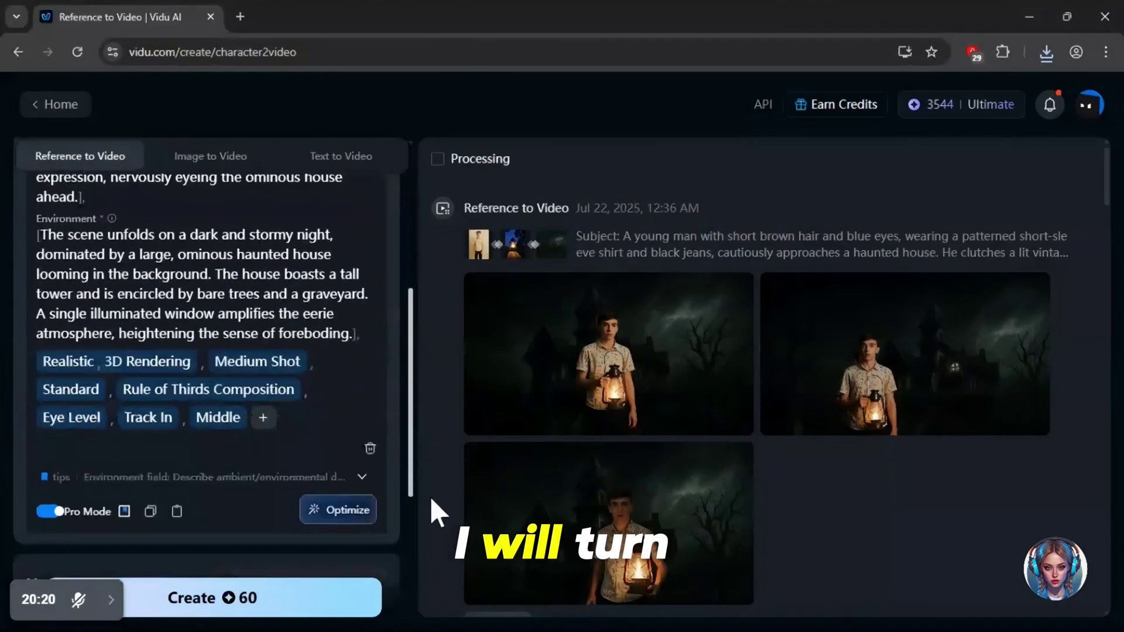
{"action": "scroll", "coordinate": [156, 338], "scroll_direction": "down", "scroll_amount": 4}
{"action": "left_click", "coordinate": [49, 342]}
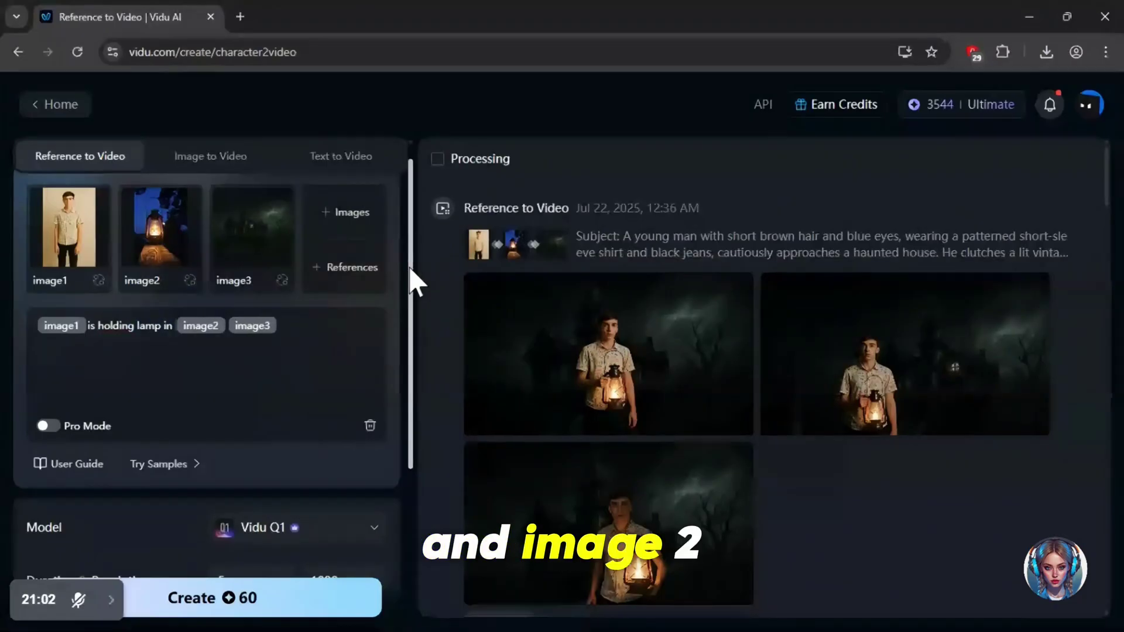
{"action": "type", "text": "and entering towards the house in "}
{"action": "type", "text": "with scate"}
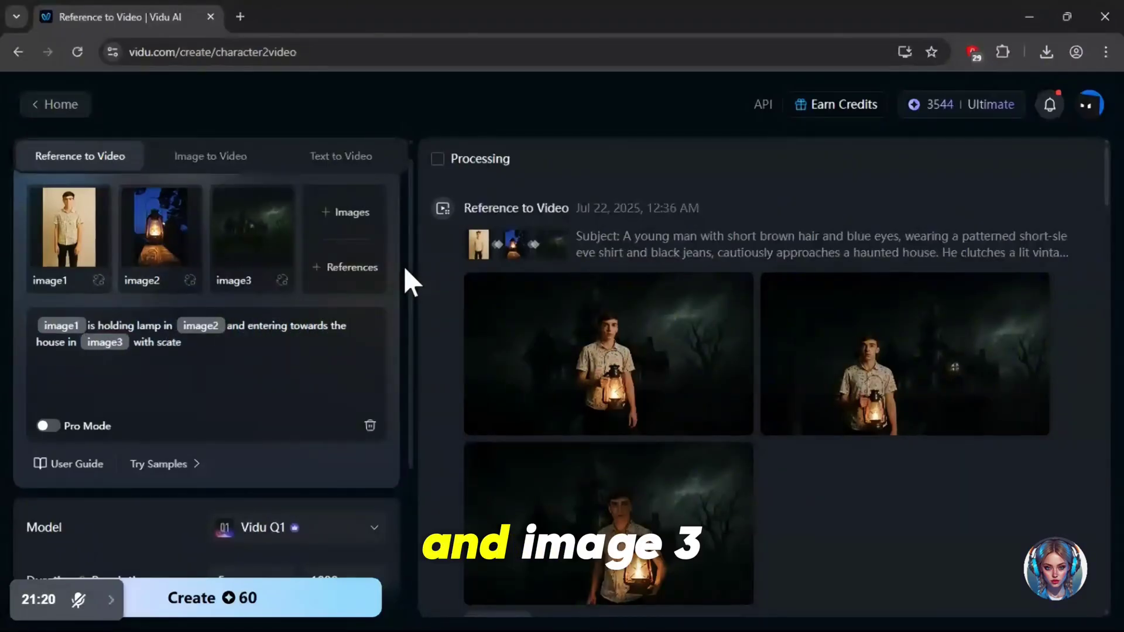
{"action": "key", "text": "BackSpace"}
{"action": "key", "text": "BackSpace"}
{"action": "type", "text": "red expressions"}
{"action": "left_click", "coordinate": [306, 596]}
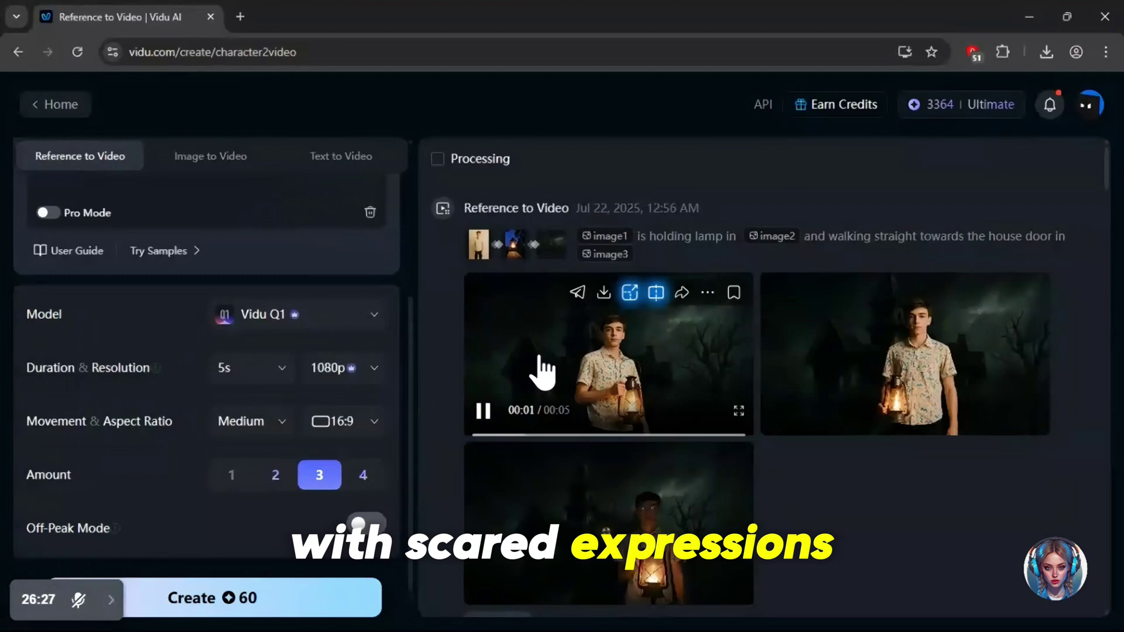
{"action": "left_click", "coordinate": [543, 371]}
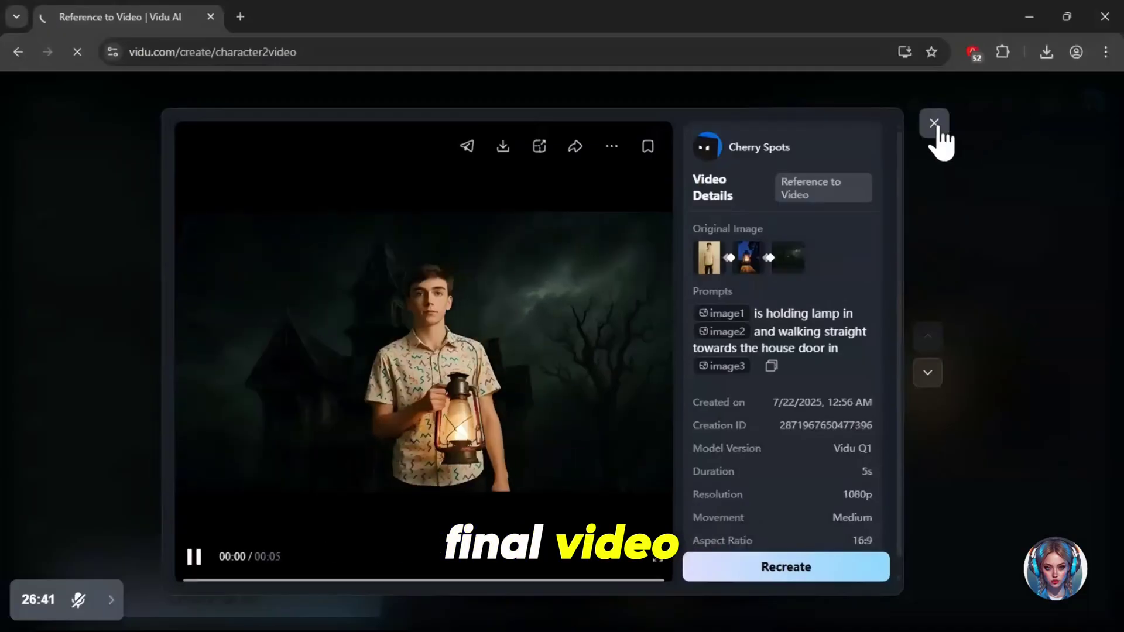
Close the clip details and download the staircase-climbing clip
{"action": "left_click", "coordinate": [935, 125]}
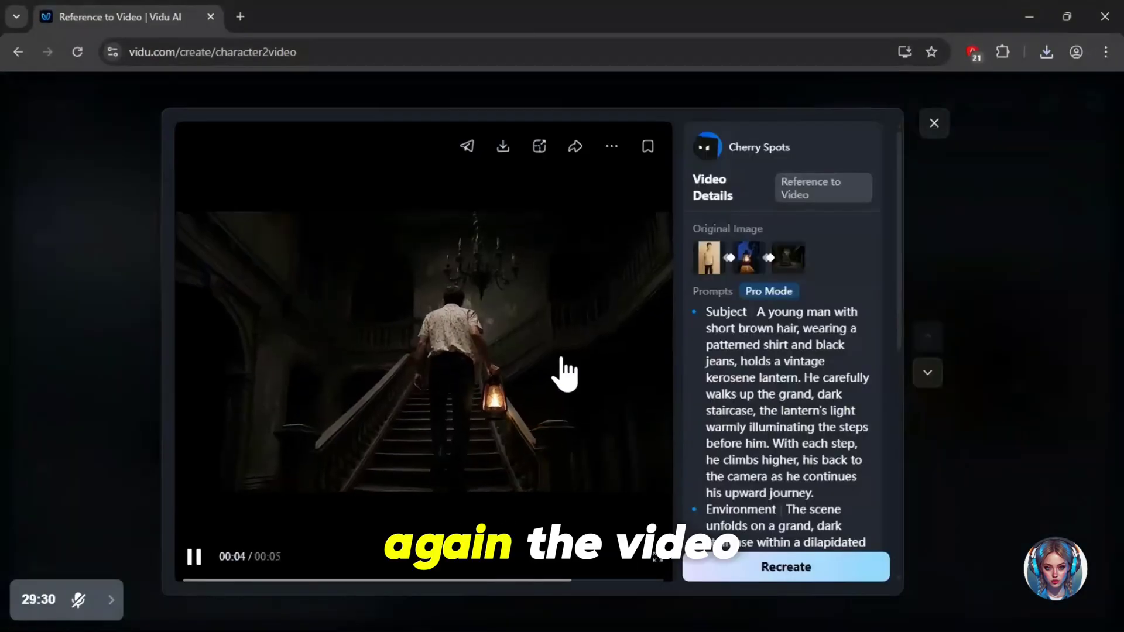
{"action": "left_click", "coordinate": [503, 147]}
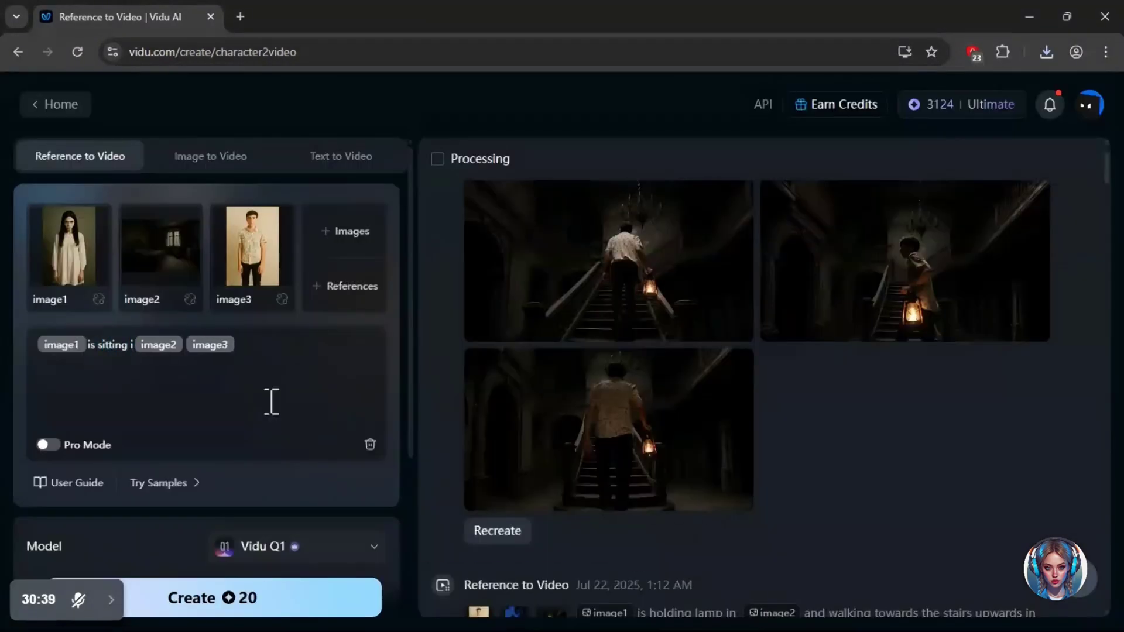
Finish the ghost-transformation prompt ending 'ious look', then review a finished girl clip's details
{"action": "type", "text": "ious look"}
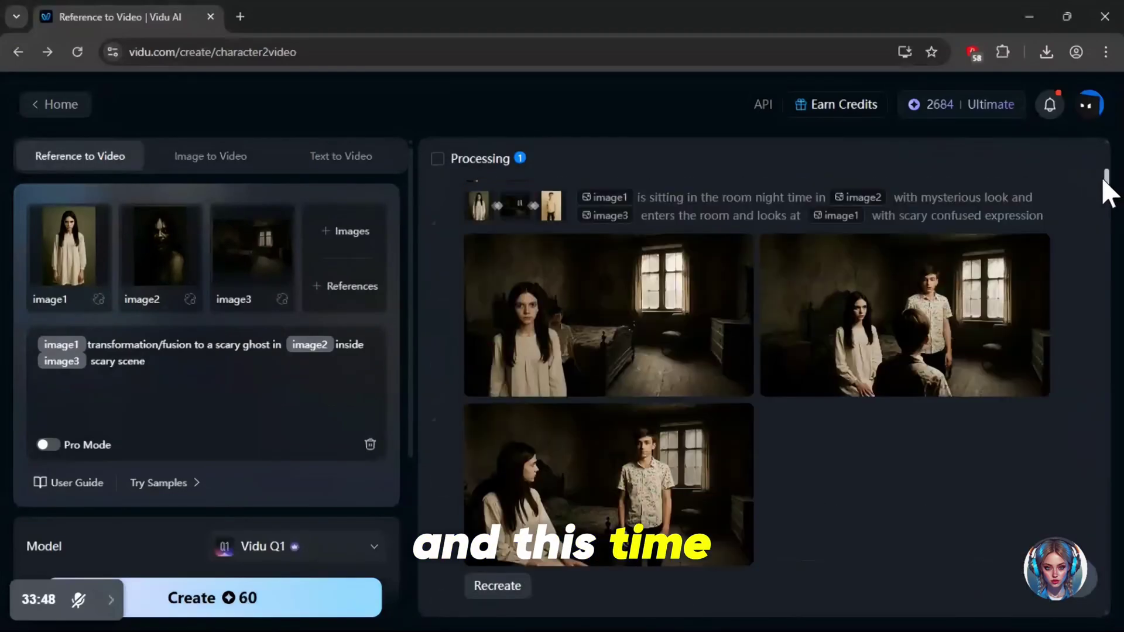
{"action": "scroll", "coordinate": [1100, 175], "scroll_direction": "down", "scroll_amount": 5}
{"action": "scroll", "coordinate": [1100, 173], "scroll_direction": "up", "scroll_amount": 8}
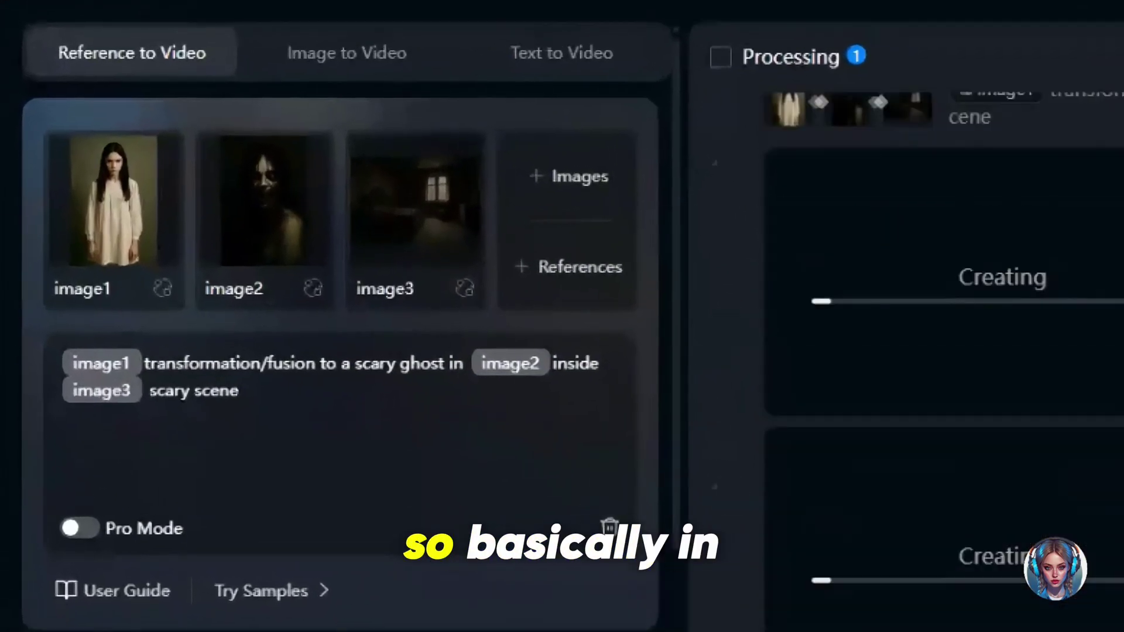
{"action": "scroll", "coordinate": [943, 234], "scroll_direction": "up", "scroll_amount": 2}
{"action": "mouse_move", "coordinate": [779, 253]}
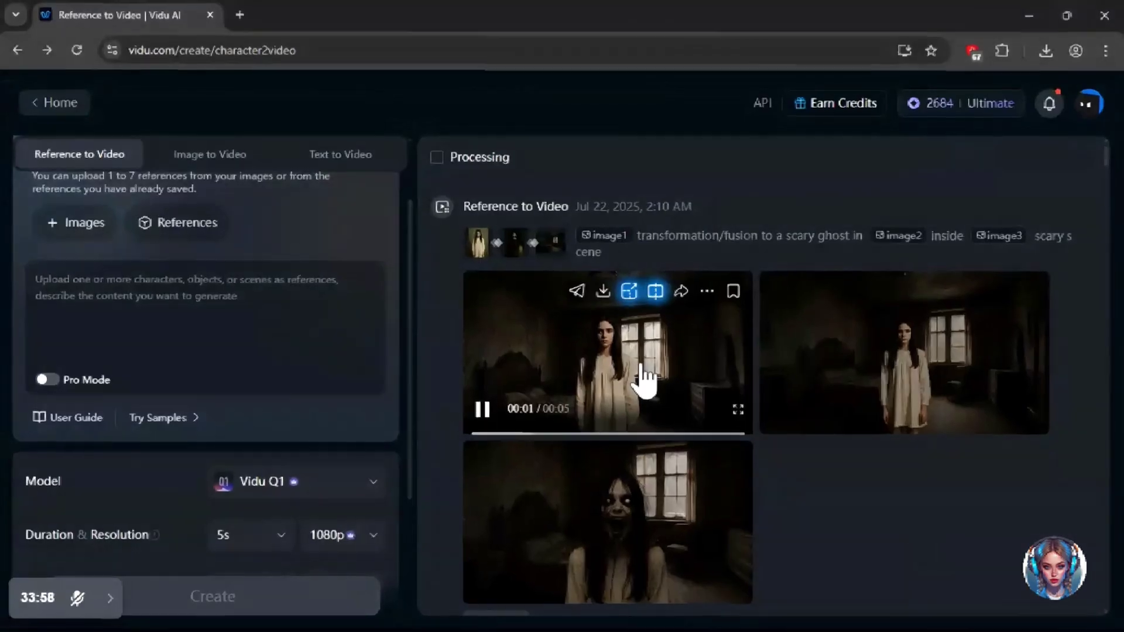
{"action": "left_click", "coordinate": [642, 377]}
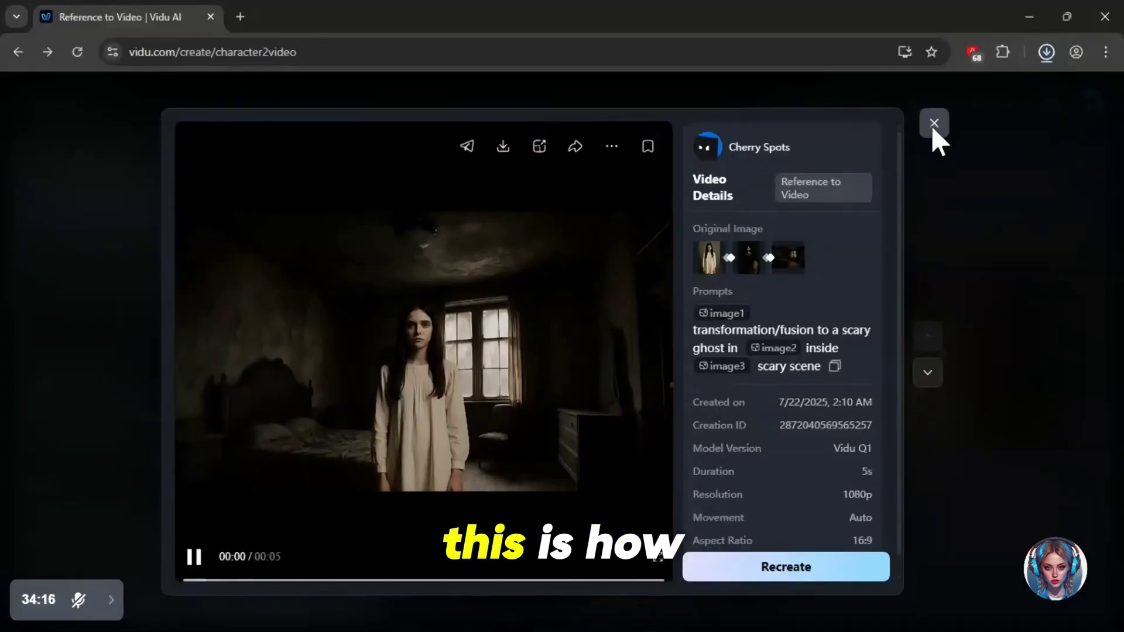
{"action": "left_click", "coordinate": [934, 123]}
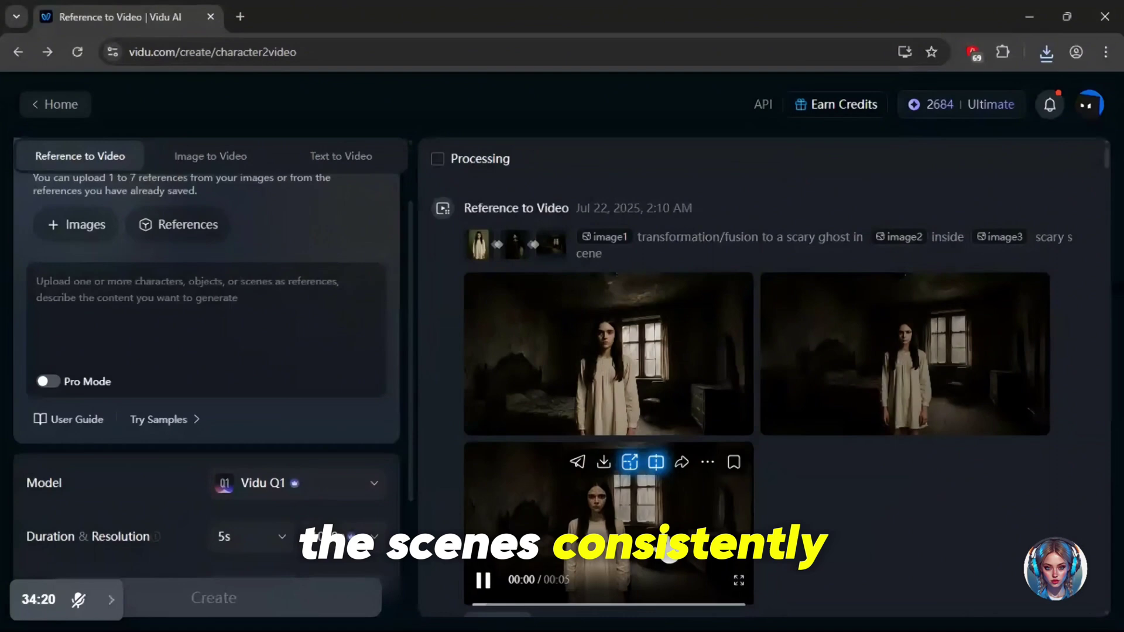